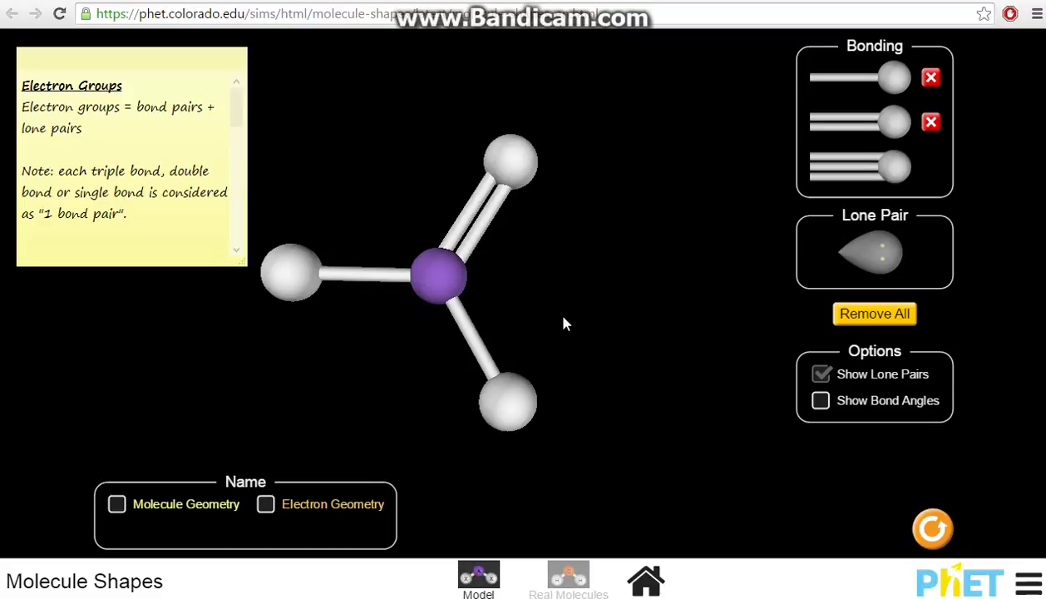
Step: Replace one single bond on the central atom with a triple bond
left_click(930, 79)
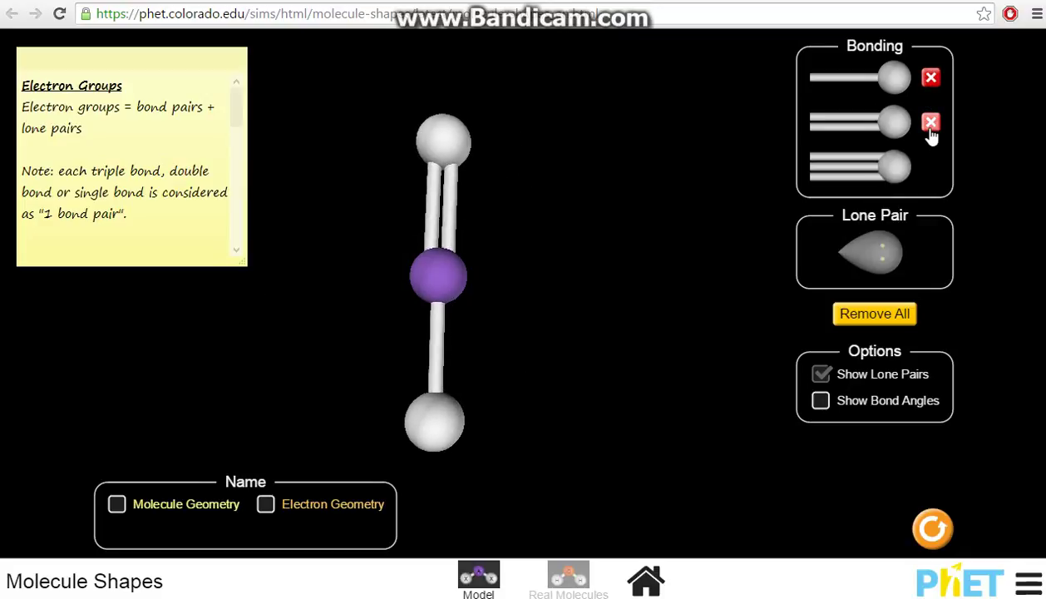
left_click(898, 169)
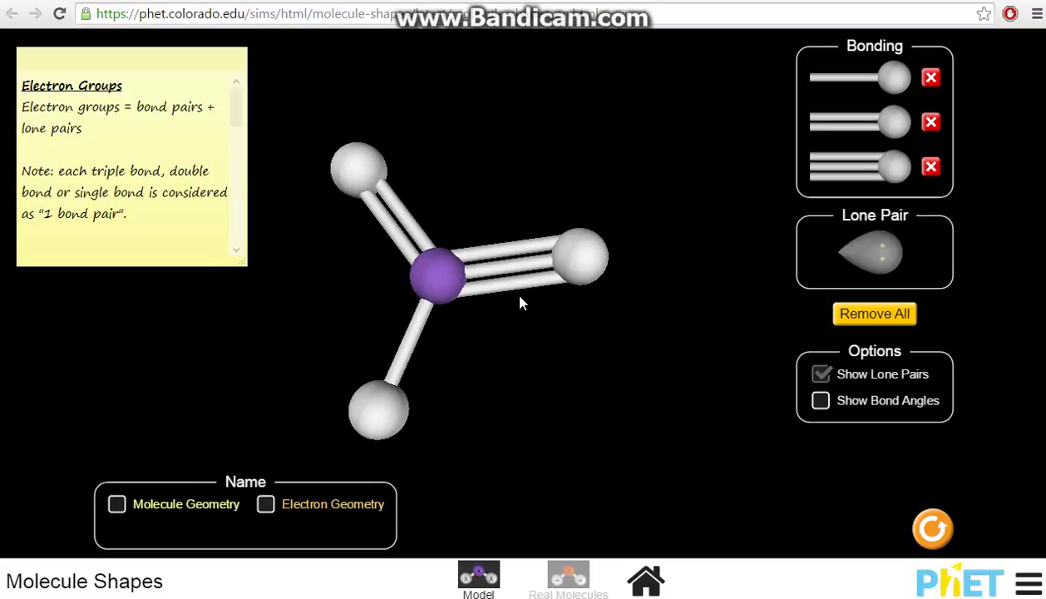
Step: Rebuild the molecule with two single bonds, one double bond and one lone pair on the central atom
left_click(930, 167)
left_click(929, 122)
left_click(873, 251)
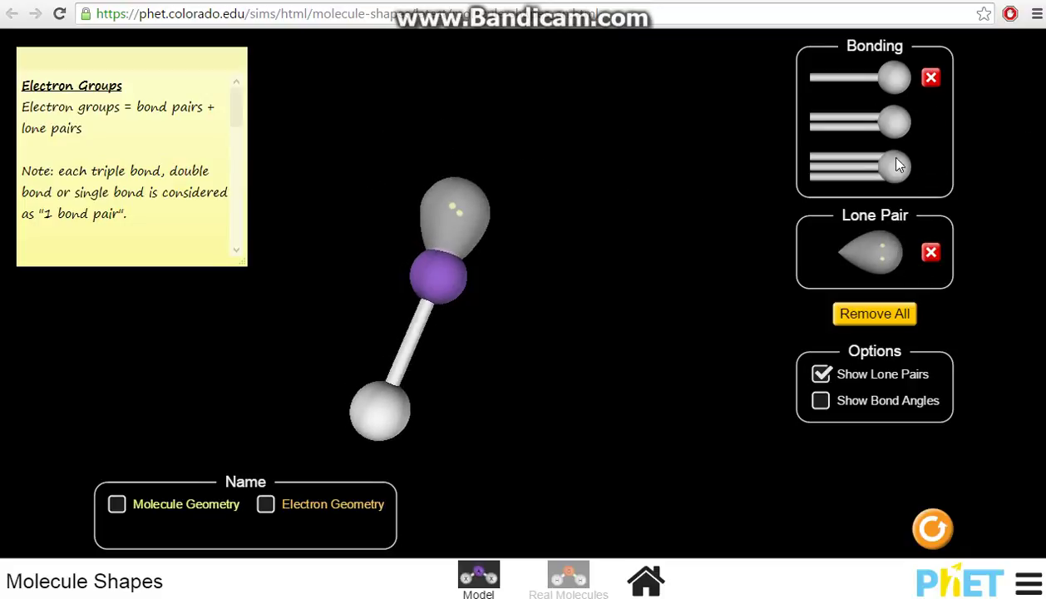
left_click(930, 80)
left_click(894, 81)
left_click(877, 89)
left_click(887, 122)
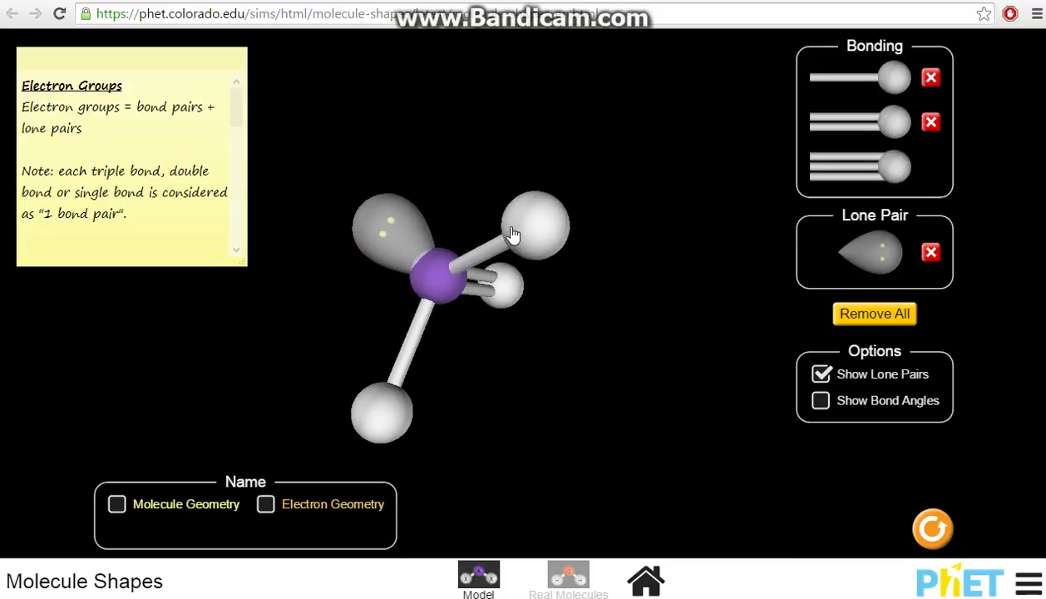
Step: Rotate the molecule to examine how its three bonds and lone pair are arranged around the central atom
left_click_drag(735, 389, 339, 400)
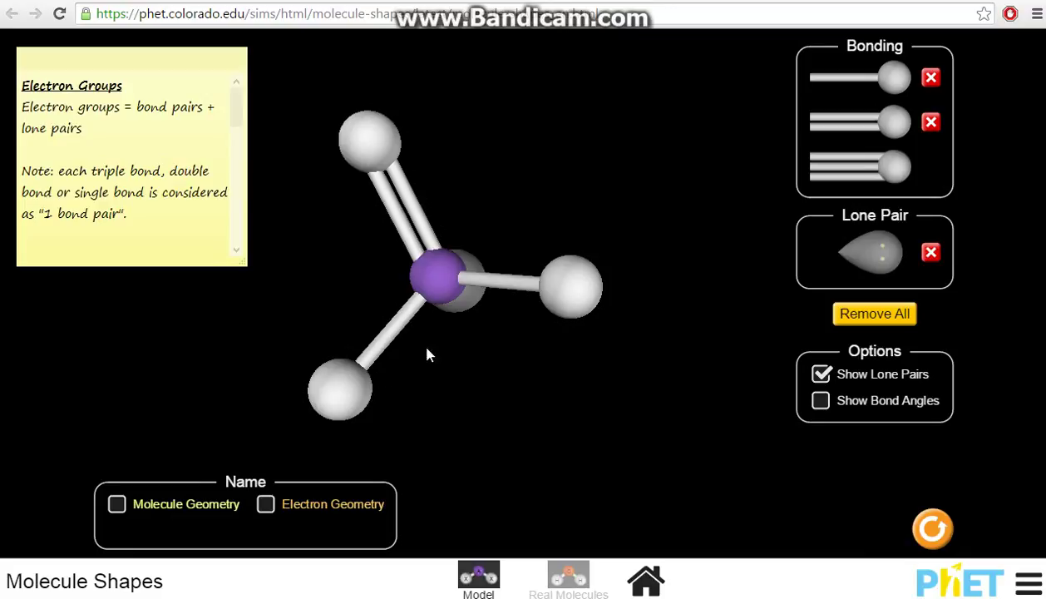
left_click_drag(572, 297, 266, 322)
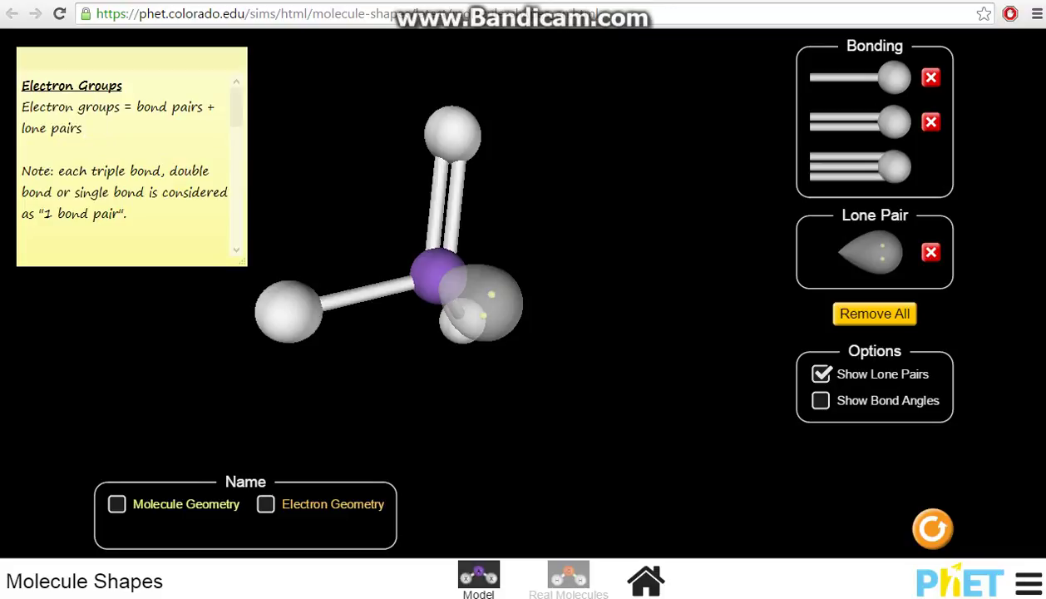
mouse_move(495, 300)
left_mouse_down()
mouse_move(411, 168)
mouse_move(501, 299)
left_mouse_up()
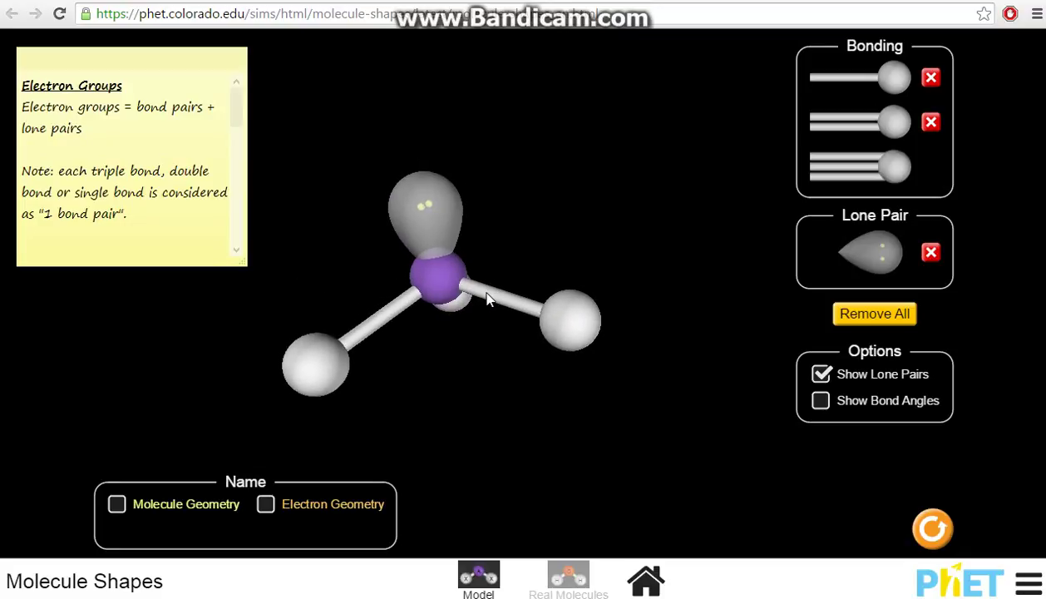
Step: Enlarge the sticky note and read through its molecular geometries for 2 to 6 electron groups
left_click_drag(238, 264, 257, 357)
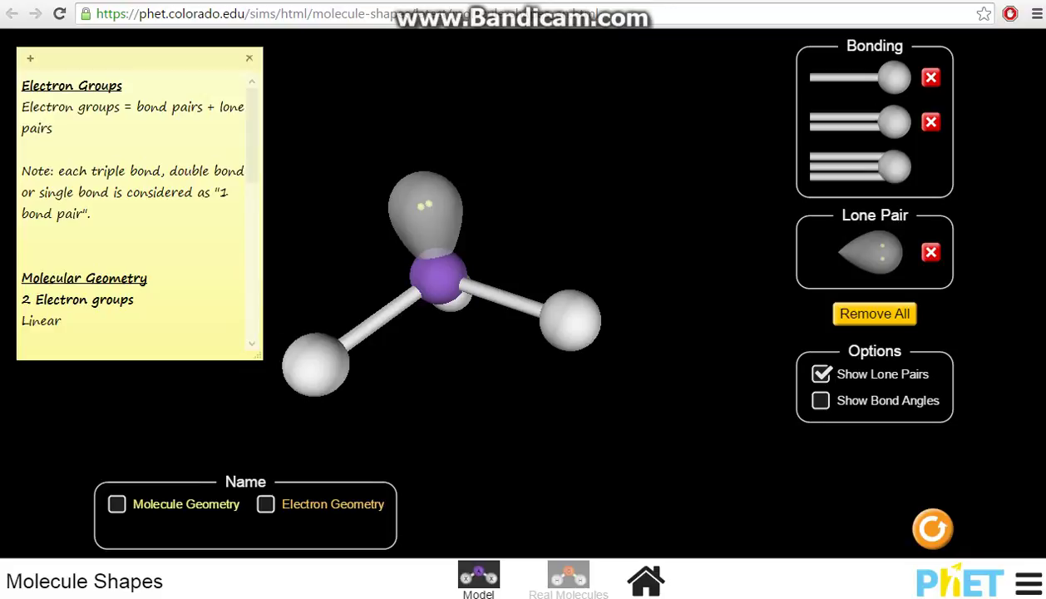
left_click_drag(249, 122, 252, 198)
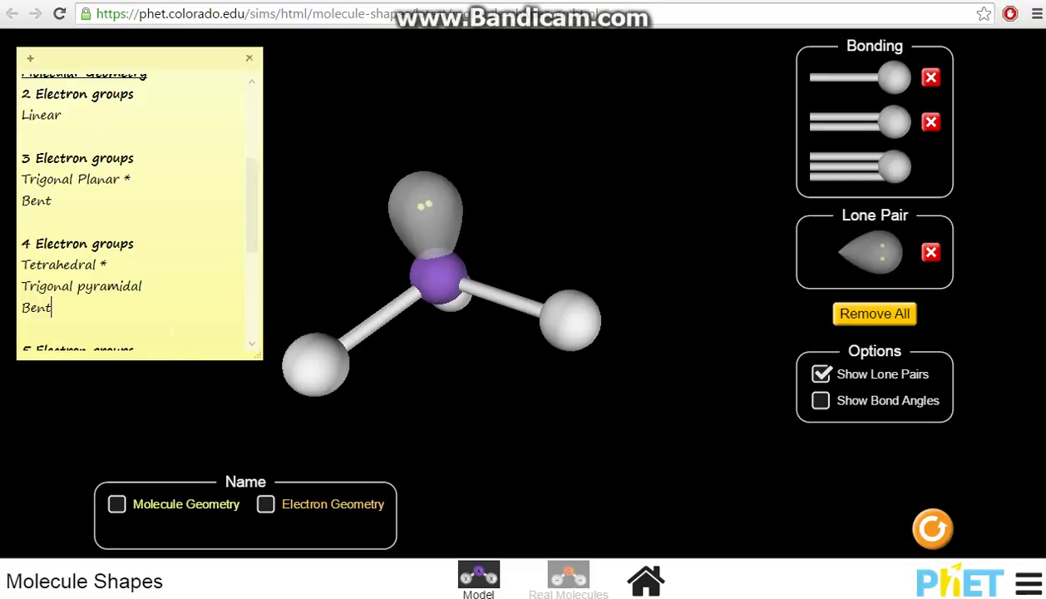
left_click_drag(260, 359, 263, 480)
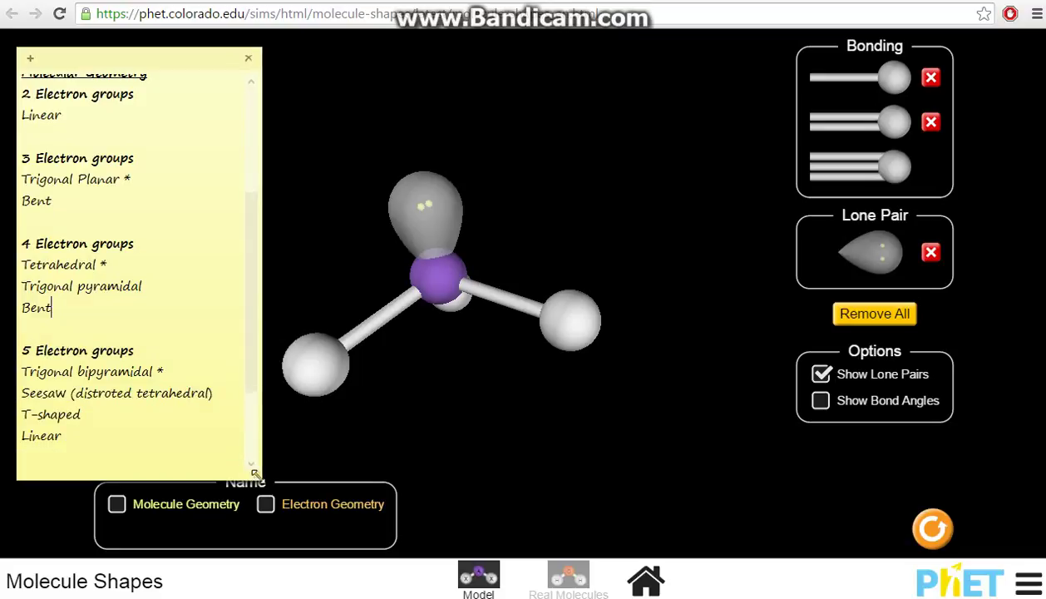
left_click_drag(246, 309, 248, 367)
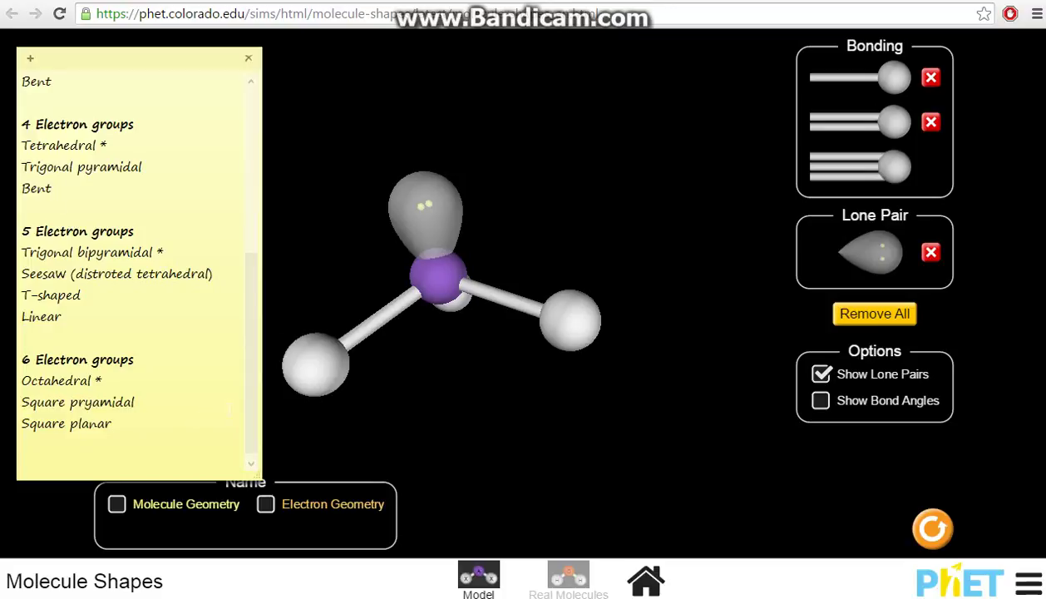
left_click_drag(251, 415, 252, 309)
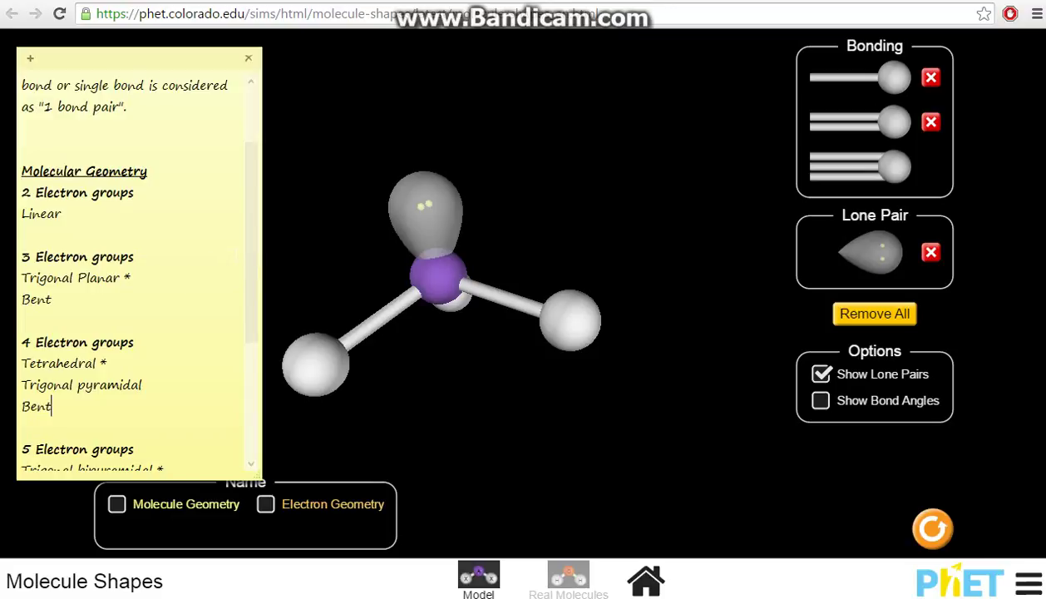
left_click_drag(245, 252, 248, 336)
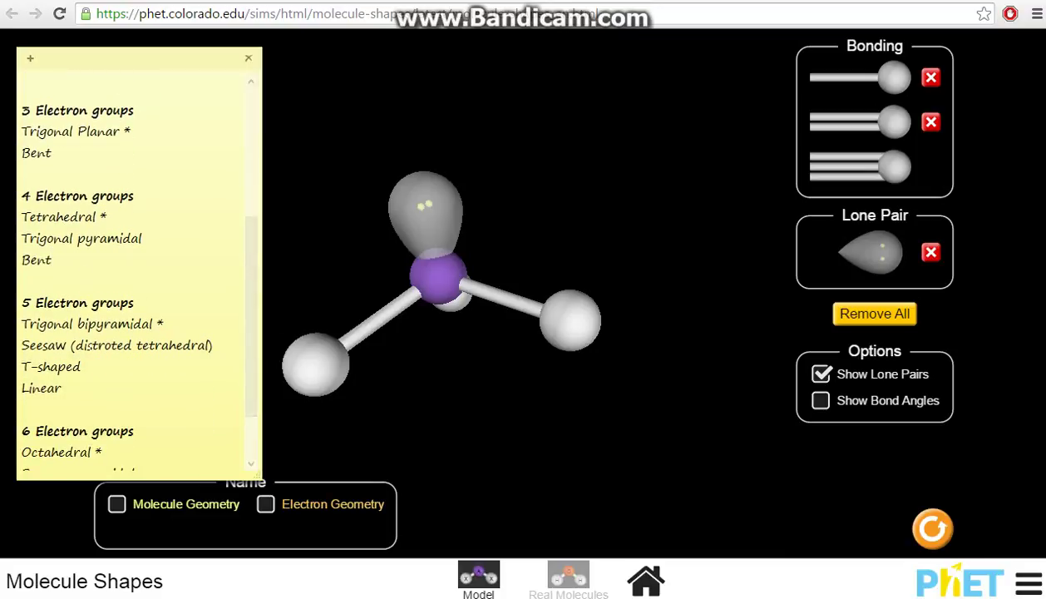
left_click(79, 216)
left_click(83, 321)
left_click_drag(248, 324, 249, 196)
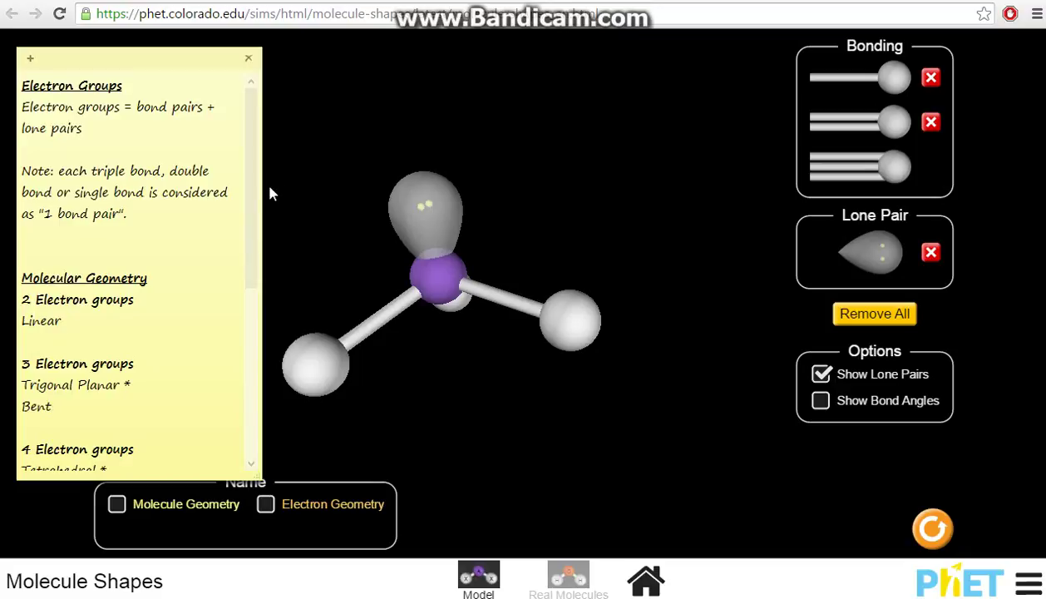
left_click_drag(252, 196, 253, 258)
left_click(250, 465)
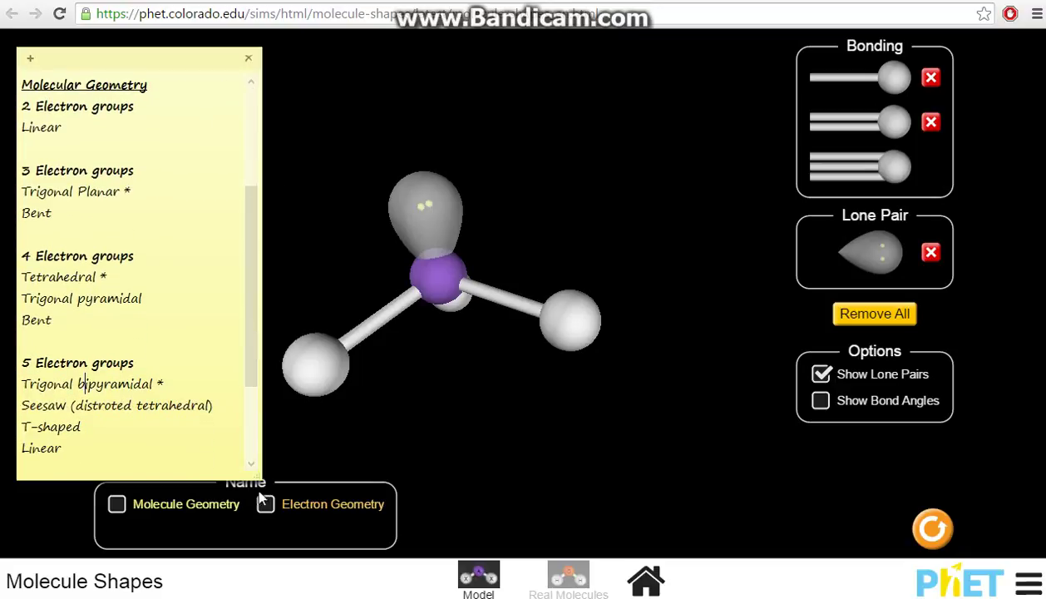
Step: Shrink the sticky note so it shows only the Molecular Geometry heading and the 2 Electron groups entry
left_click_drag(252, 478, 252, 191)
left_click_drag(252, 143, 249, 115)
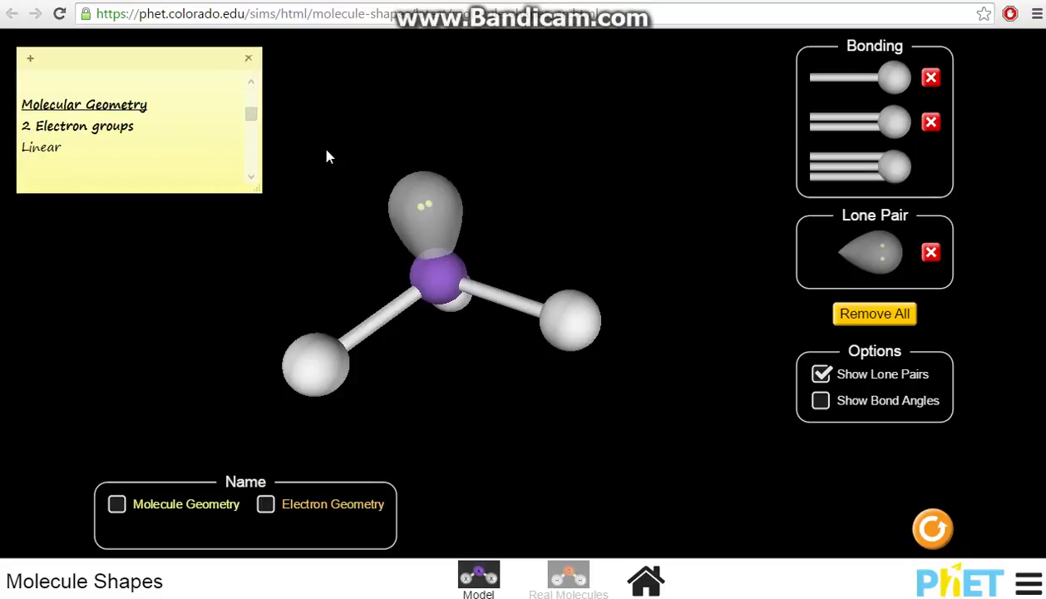
Step: Rebuild the molecule with only two single bonds and no lone pair, and turn it horizontal
left_click(930, 81)
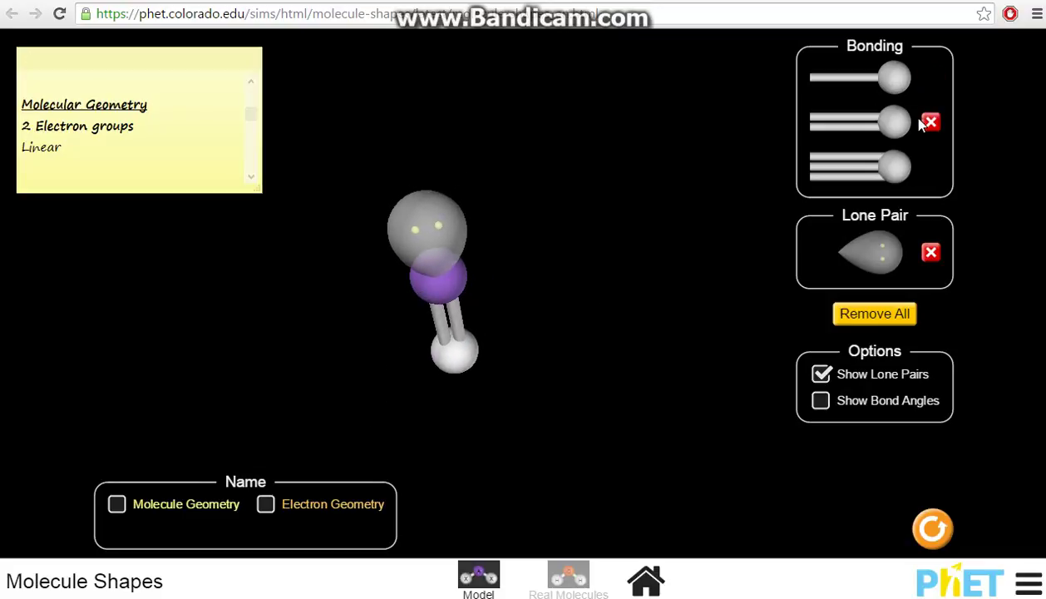
left_click(929, 122)
left_click(894, 78)
left_click(893, 78)
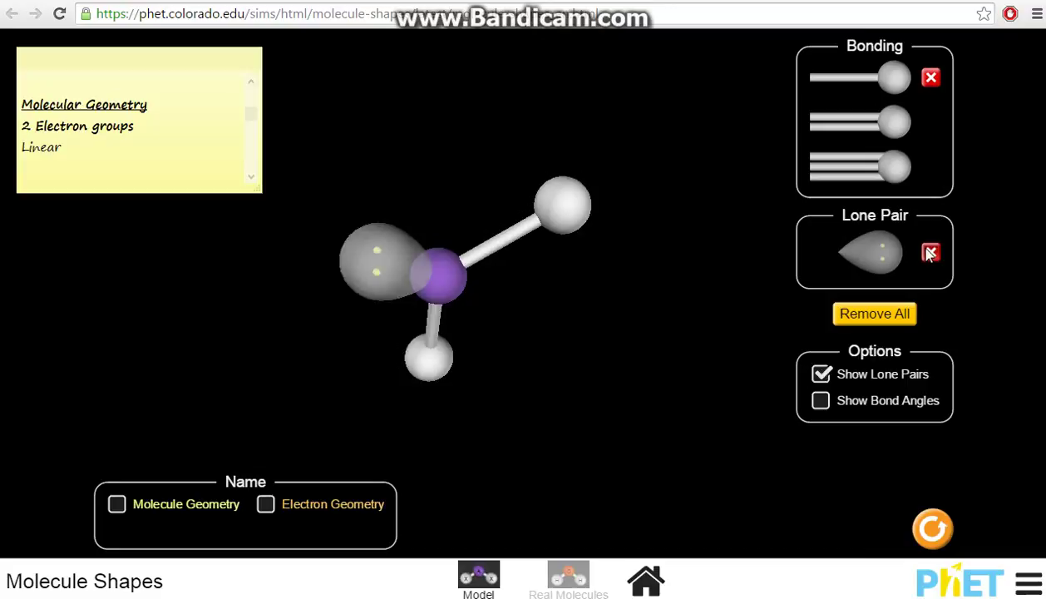
left_click(929, 253)
left_click_drag(520, 165, 679, 278)
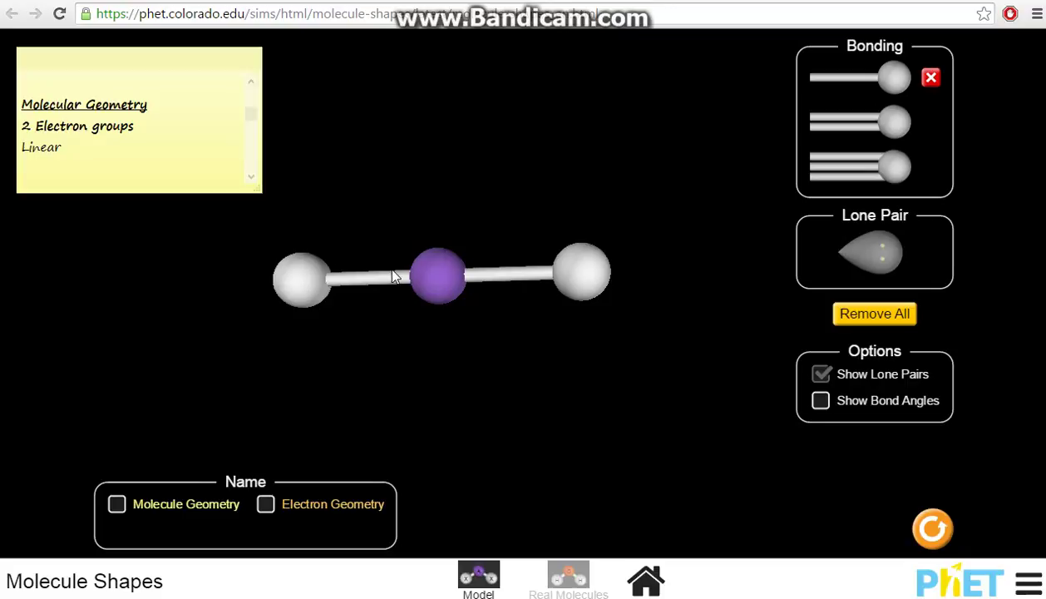
Step: Check the bond angle before and after replacing one single bond with a triple bond, and hide the angle again
left_click(820, 401)
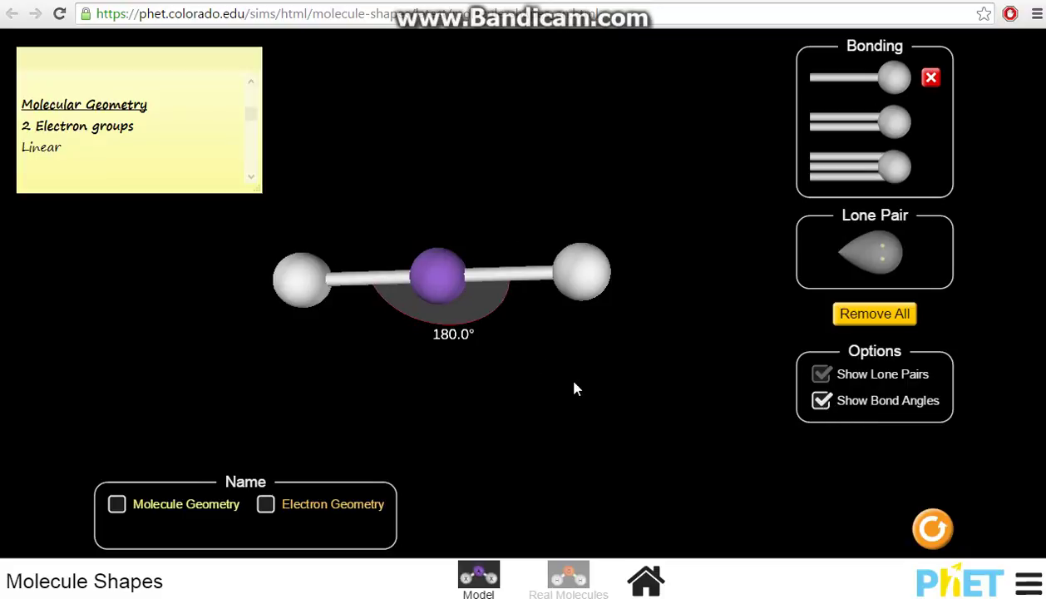
left_click(931, 80)
left_click(895, 166)
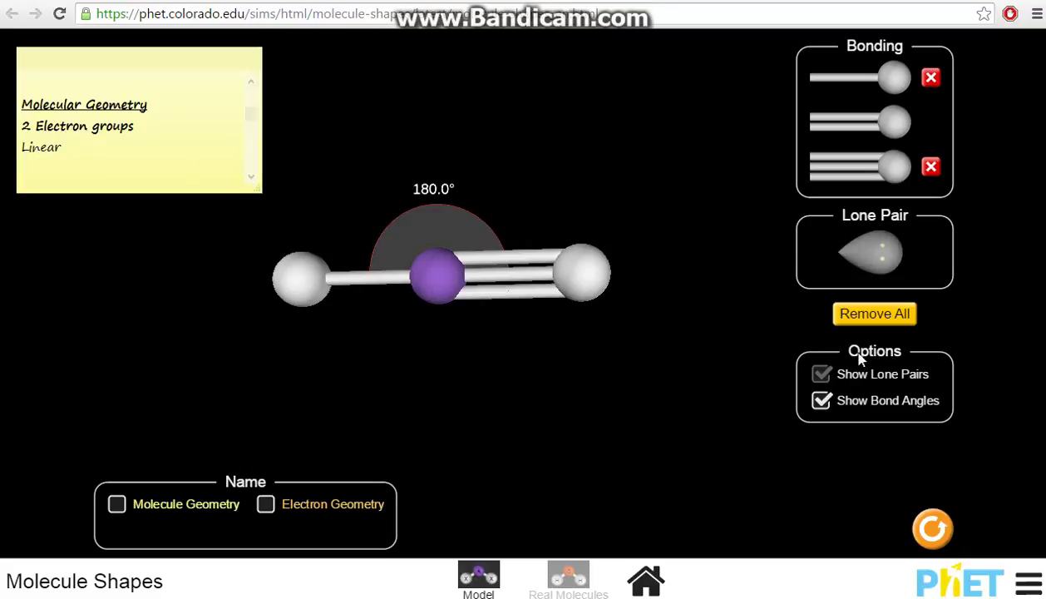
left_click(864, 399)
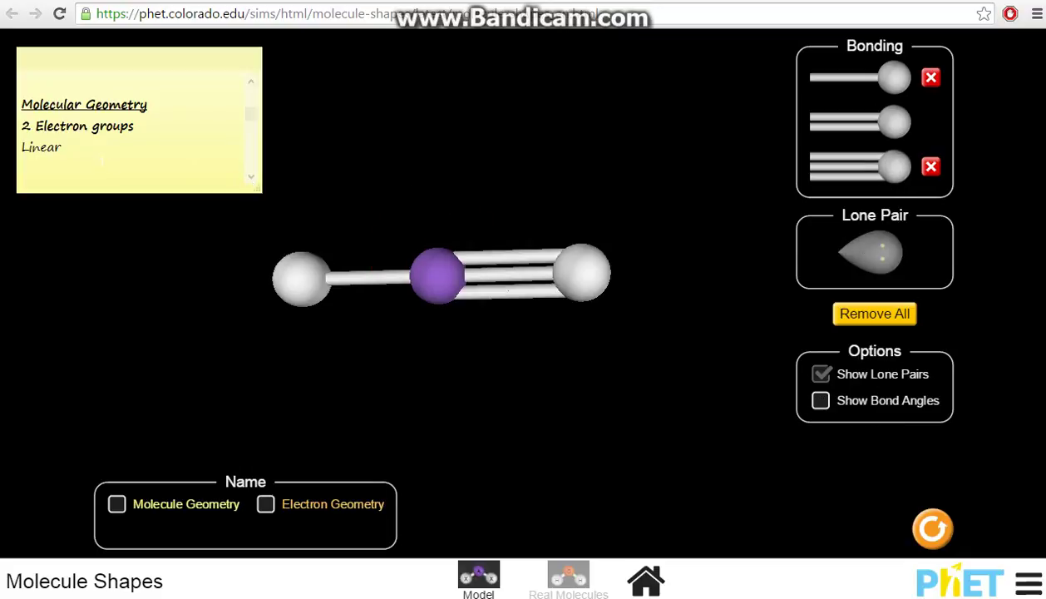
Step: Adjust the sticky note so it shows only the 3 Electron groups section
left_click_drag(256, 188, 244, 254)
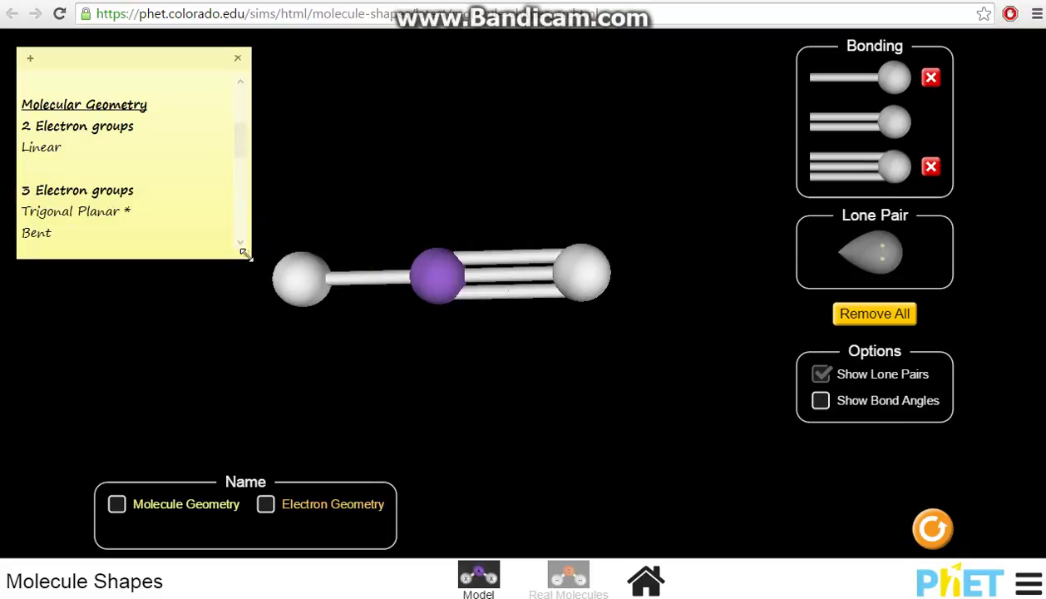
scroll(237, 148, "down", 2)
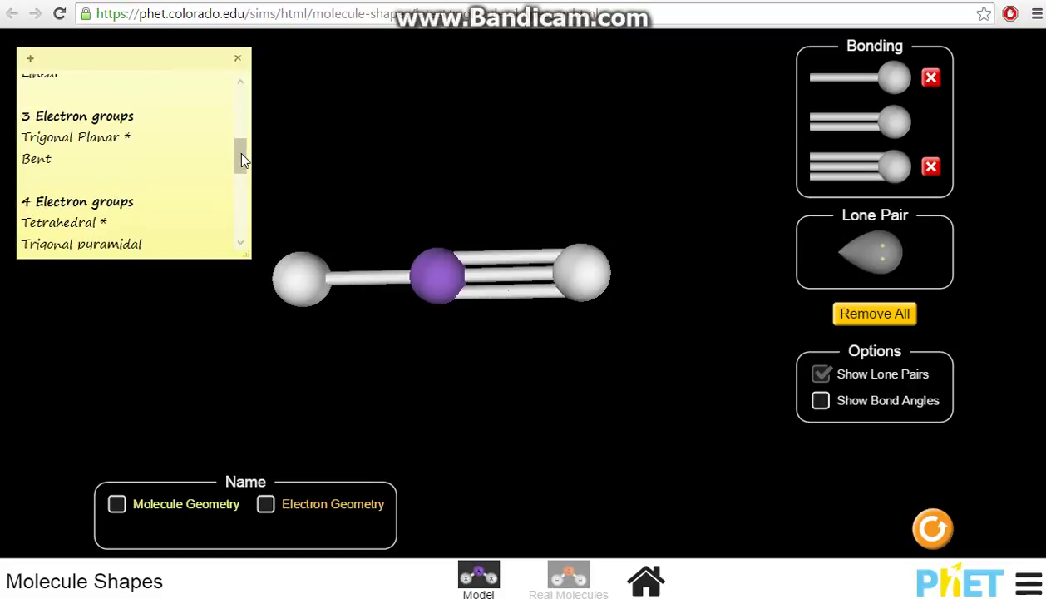
left_click_drag(246, 254, 246, 169)
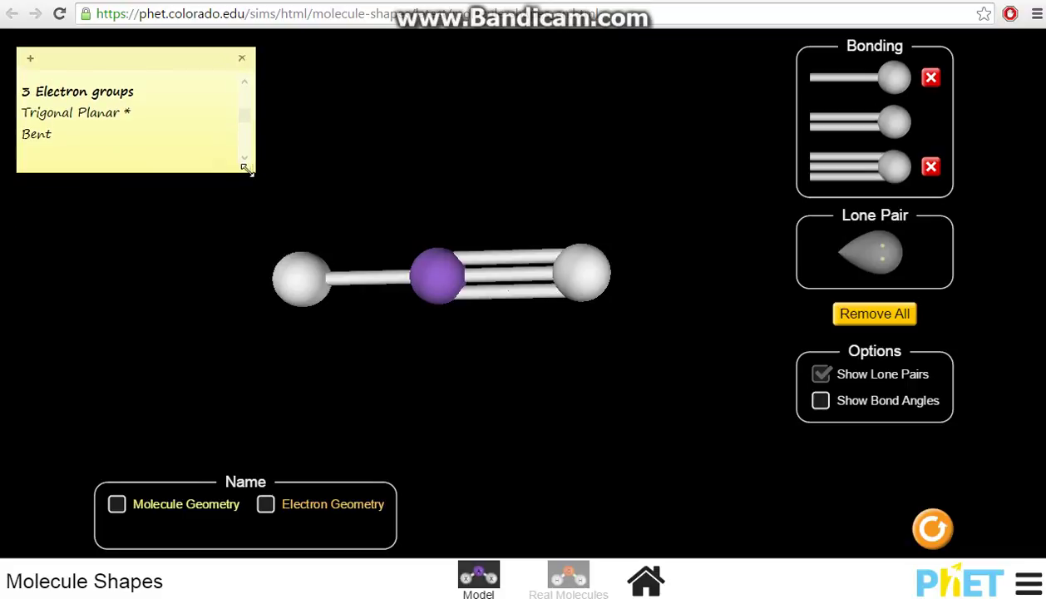
Step: Rebuild the molecule with exactly three single bonds and no other electron groups
left_click(896, 167)
left_click(931, 77)
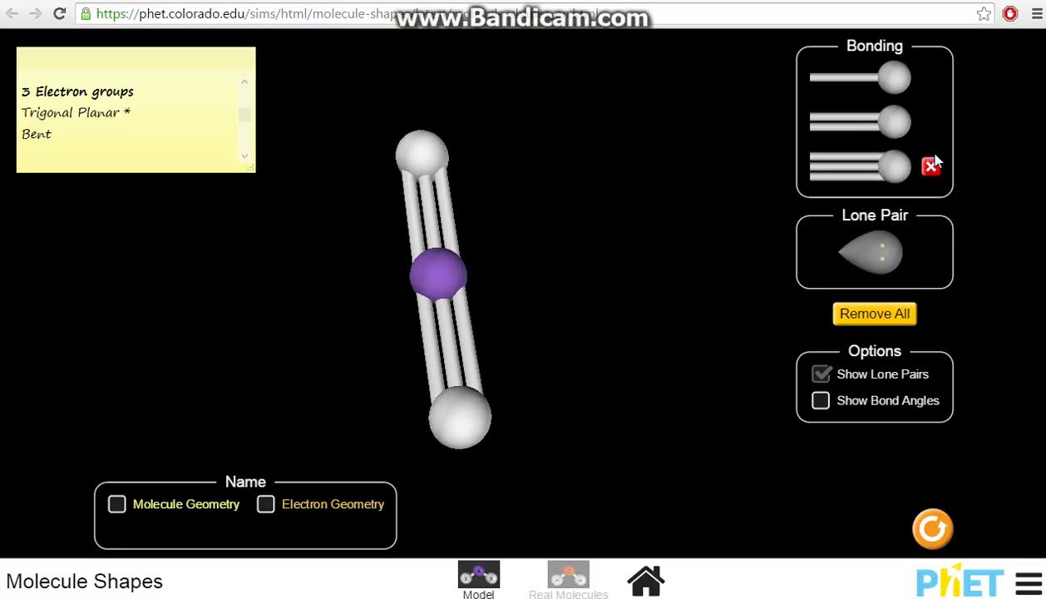
left_click(930, 168)
left_click(893, 77)
left_click(894, 77)
left_click(894, 77)
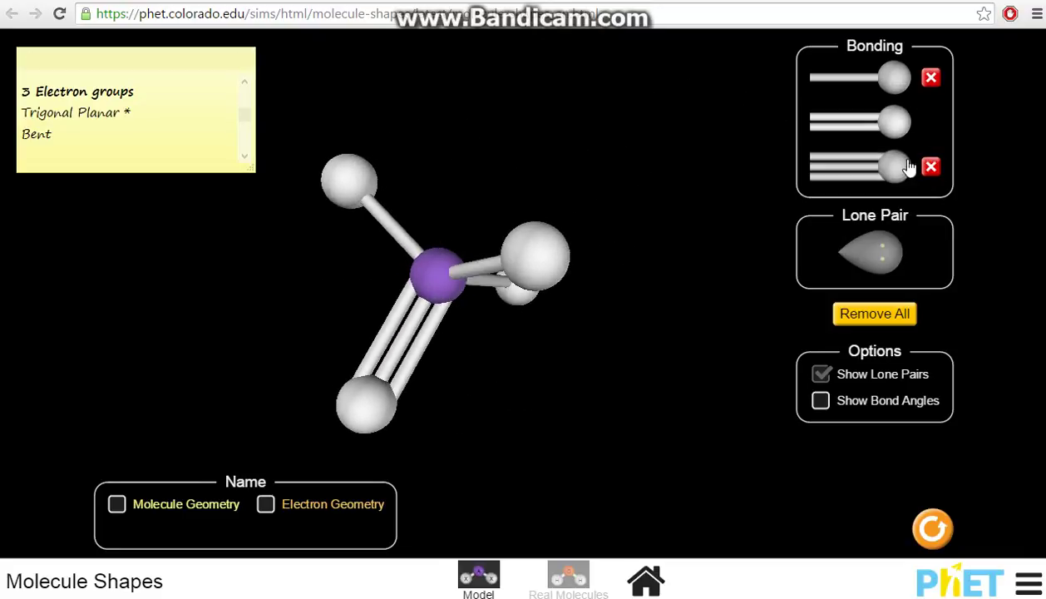
left_click(930, 167)
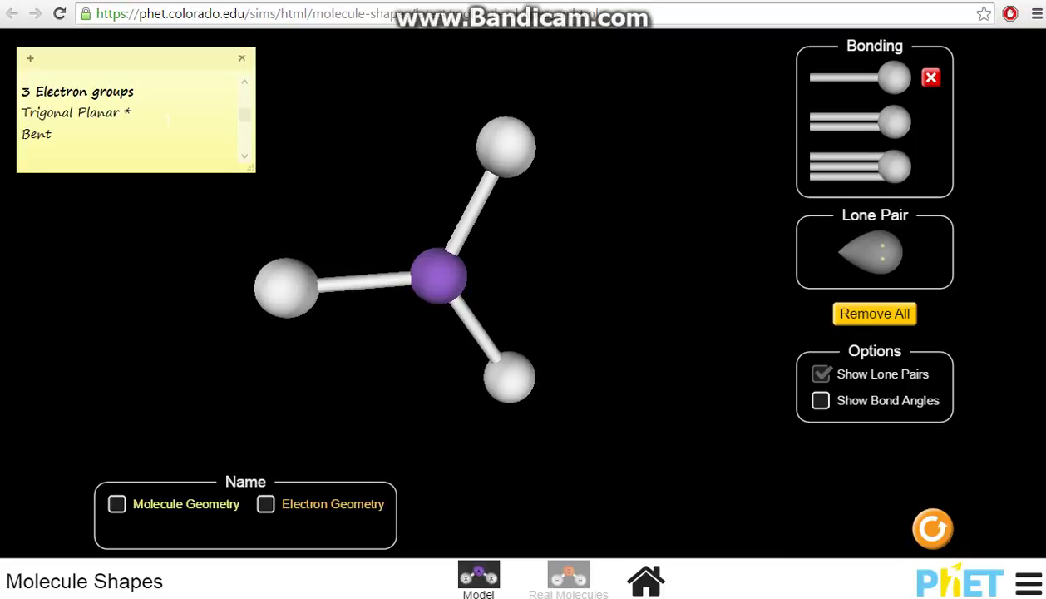
Step: Annotate the Trigonal Planar entry in the sticky note with "(3 bp + 0 lp)"
type("3 bp + 0 lp)")
Step: Inspect the three-bond molecule edge-on and face-on, and show its electron geometry and molecule geometry names
left_click_drag(497, 157, 495, 117)
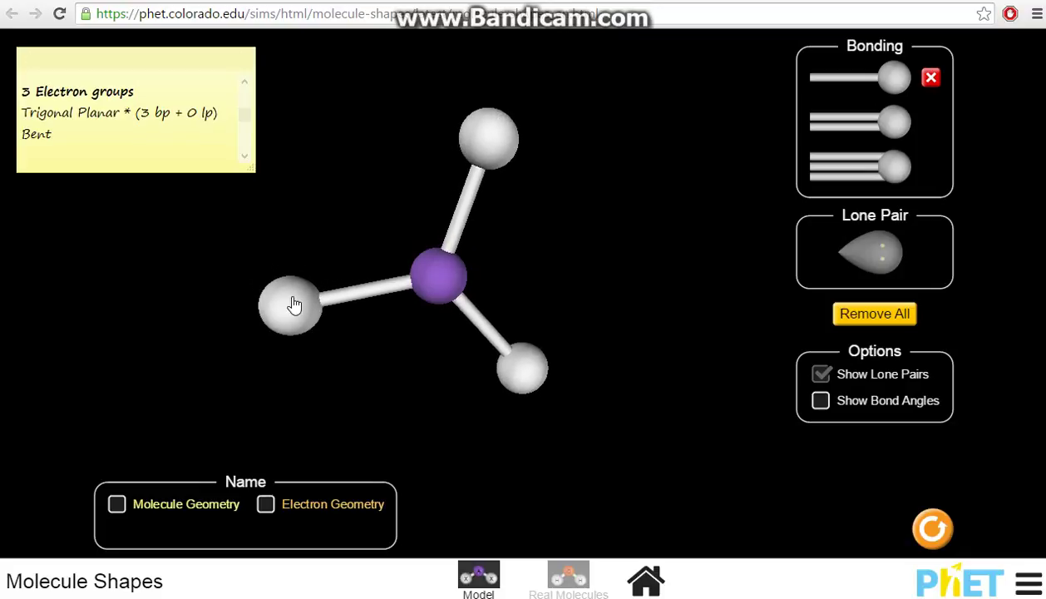
left_click_drag(486, 153, 432, 281)
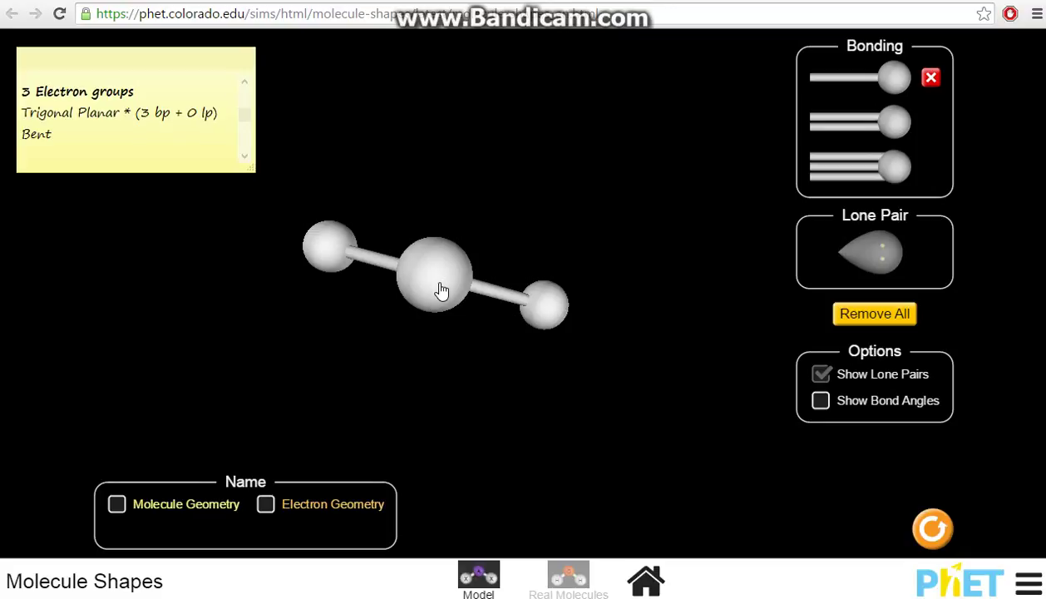
left_click_drag(445, 287, 444, 158)
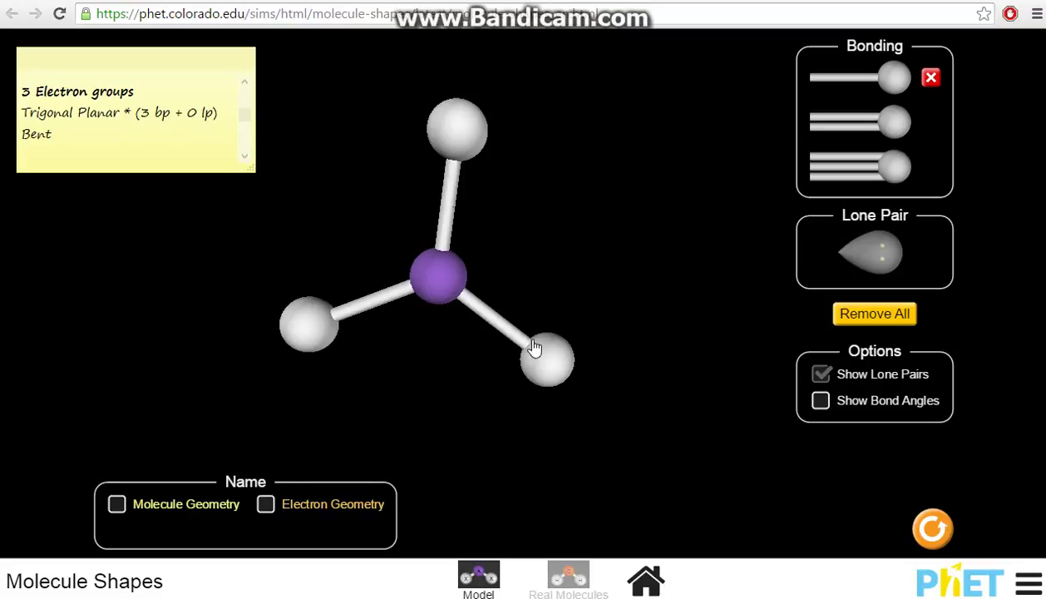
left_click(280, 507)
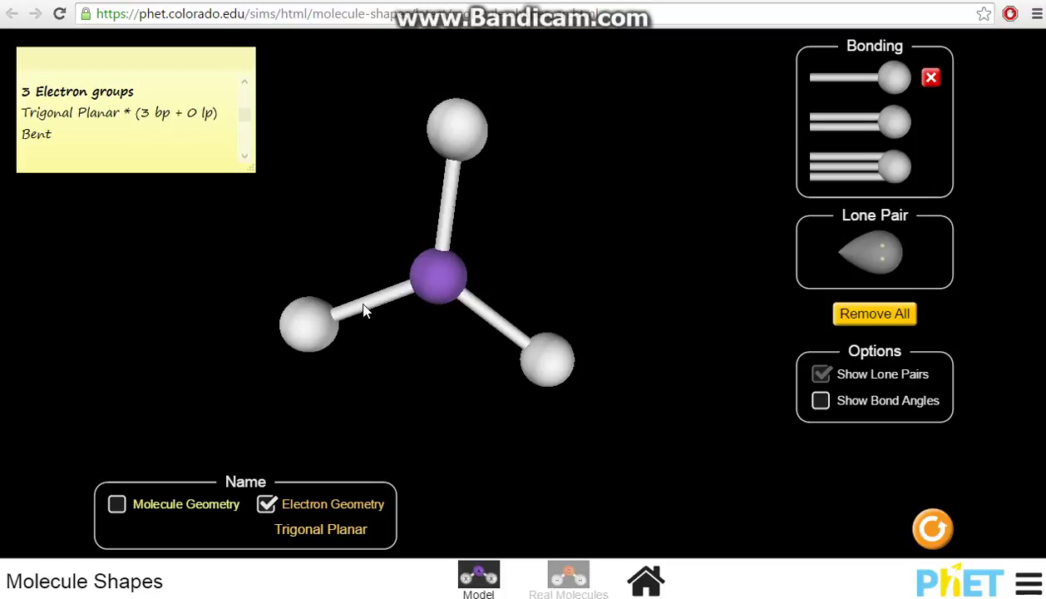
left_click(190, 511)
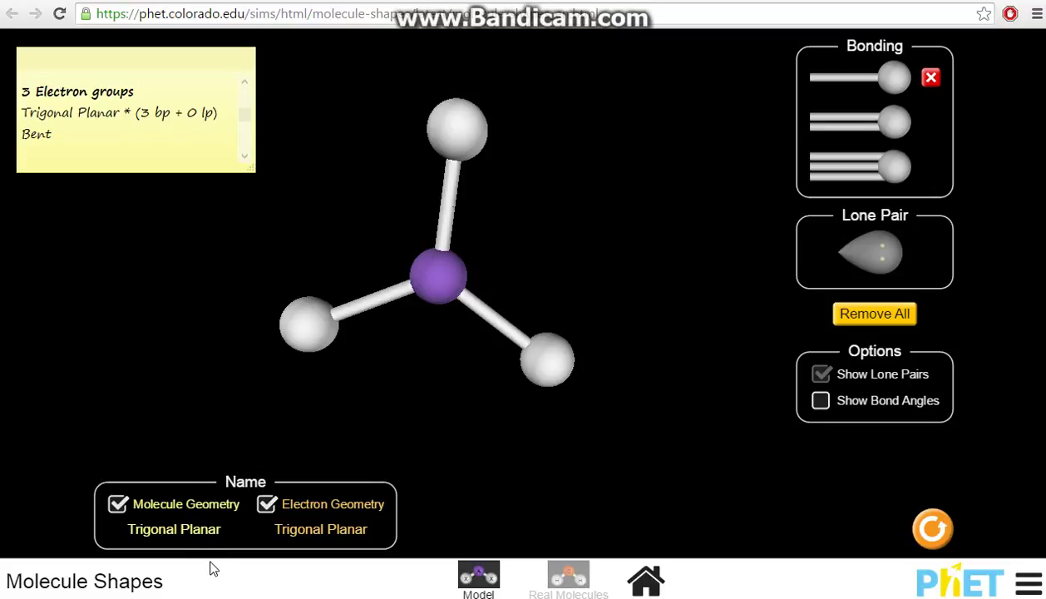
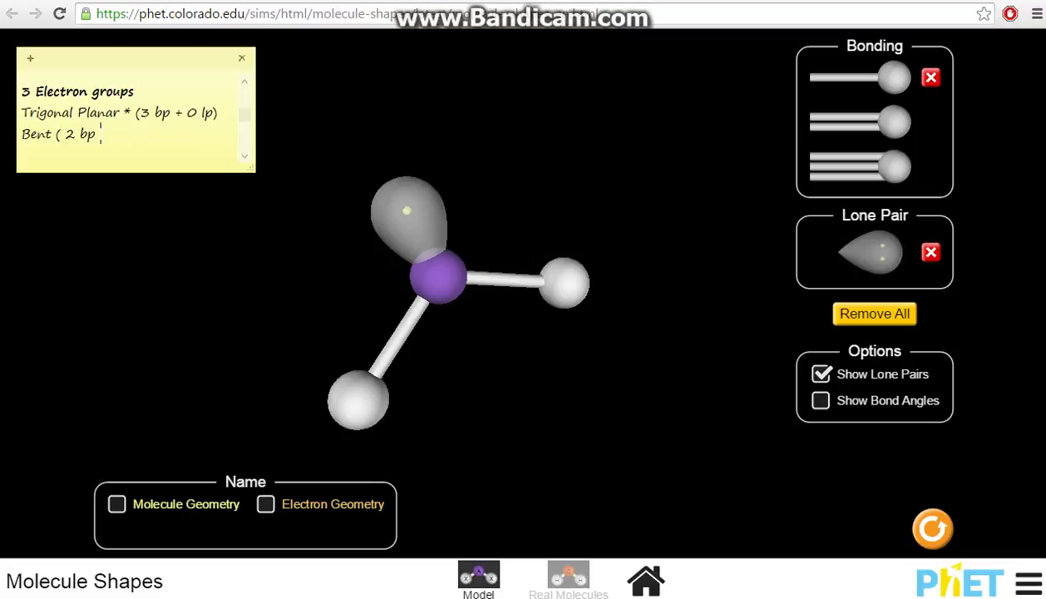
Step: Complete the annotation of the Bent entry in the sticky note as "( 2 bp + 1 lp)"
type("lp)")
key("Left")
key("Left")
key("Left")
Step: Show the electron geometry name for the molecule with two single bonds and one lone pair
left_click(329, 516)
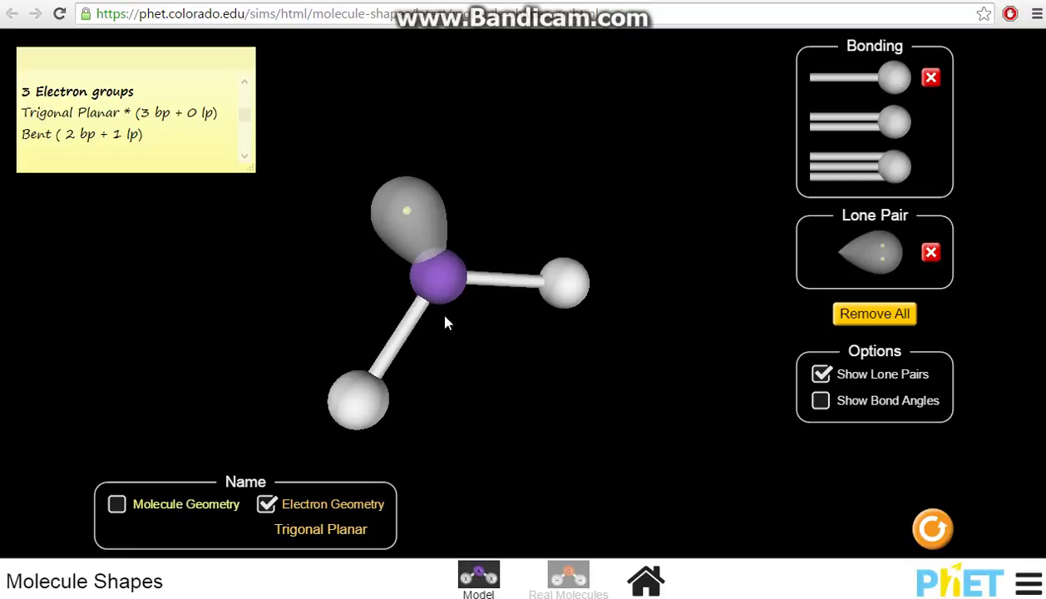
Step: Show the molecule geometry name and bring the 4 Electron groups section of the sticky note into view
left_click(165, 504)
left_click(250, 165)
scroll(249, 165, "down", 3)
scroll(249, 165, "down", 2)
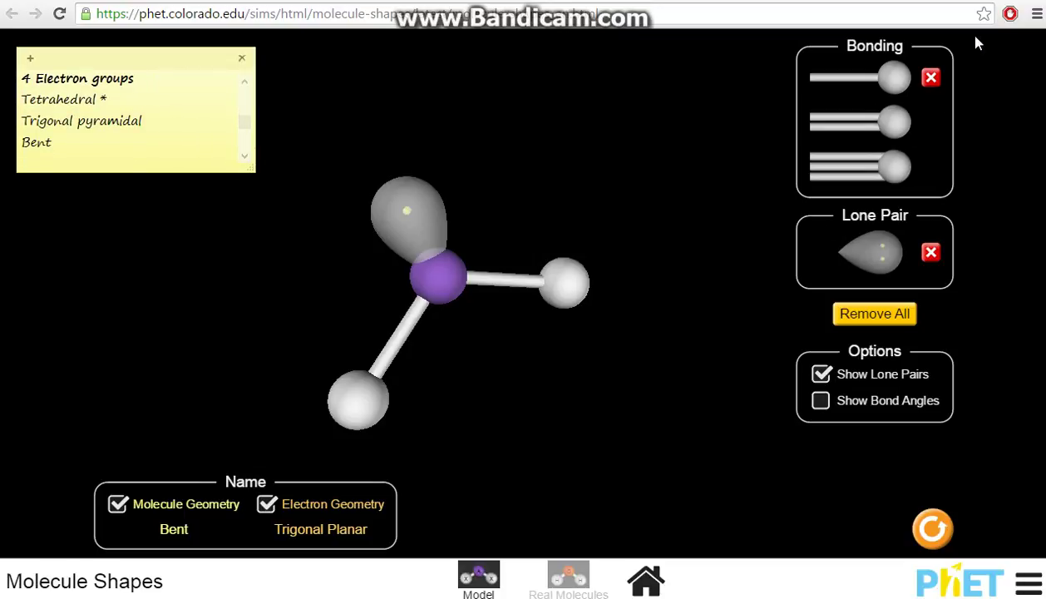
Step: Replace the molecule's lone pair with two single bonds and orient the four-bond molecule with one bond upright
left_click(930, 252)
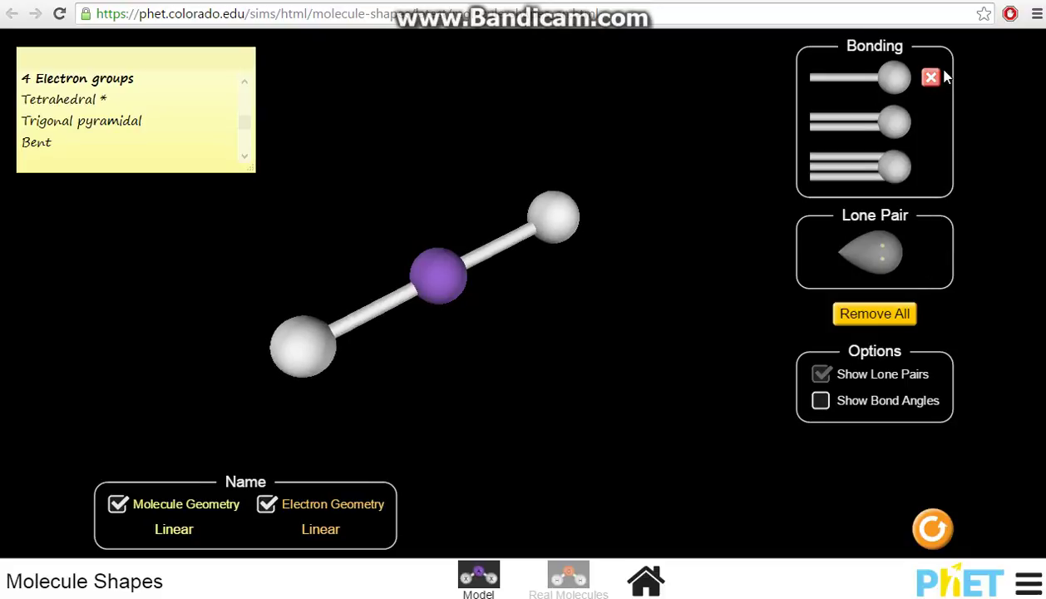
left_click(860, 77)
left_click(861, 78)
left_click_drag(459, 310, 442, 373)
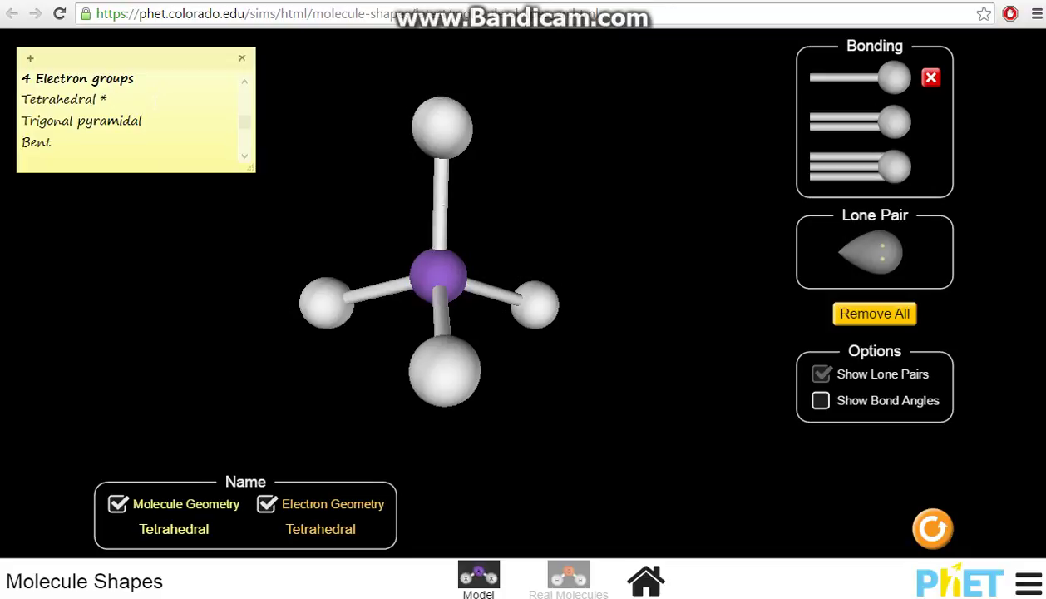
Step: Annotate the Tetrahedral entry in the sticky note with "(4bp + 0 lp)"
type("(4bp + 0lp)")
key("Left")
key("Left")
key("Left")
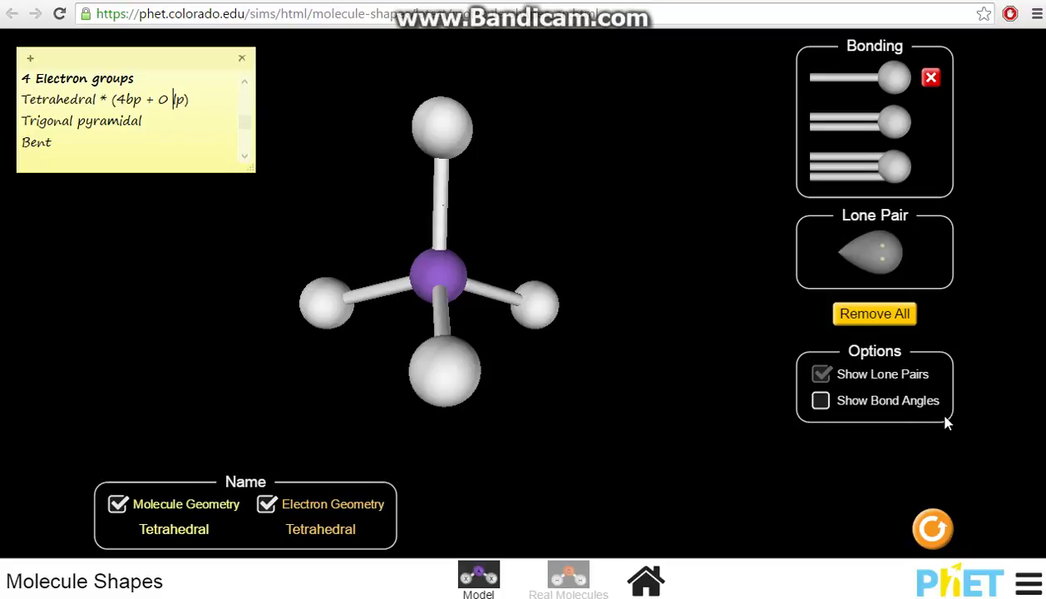
Step: Check the bond angles of the four-bond molecule and hide them again
left_click(888, 402)
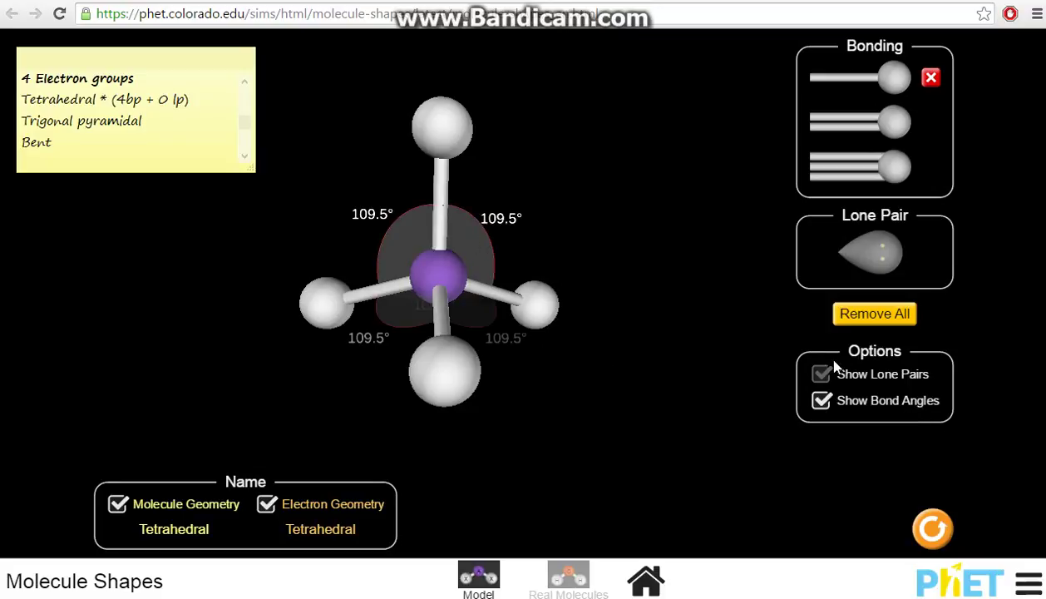
left_click(900, 409)
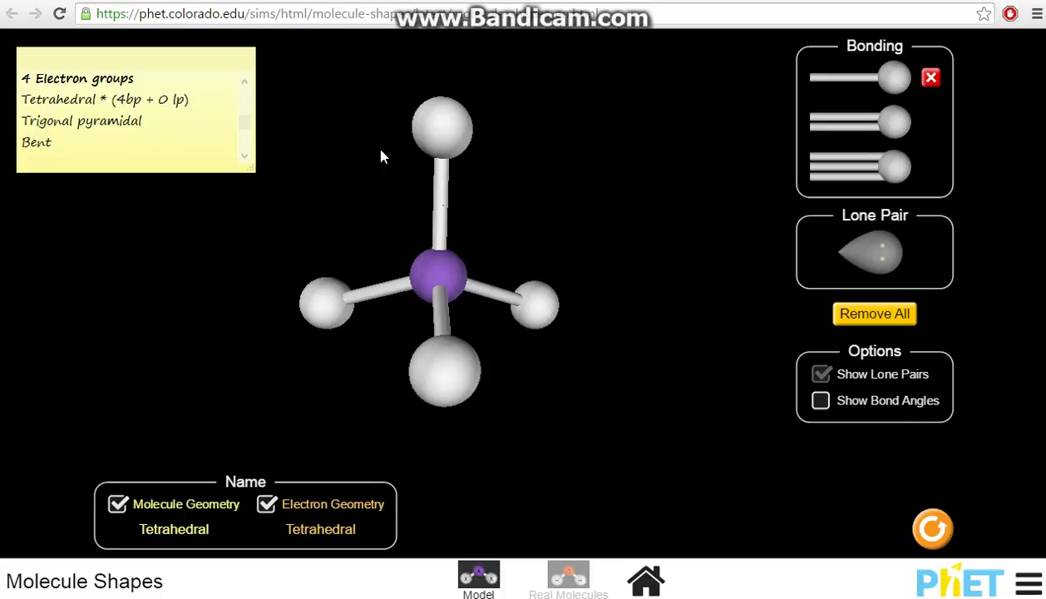
Step: Replace one single bond with a lone pair and orient the molecule with the lone pair upright
left_click(930, 78)
left_click(878, 254)
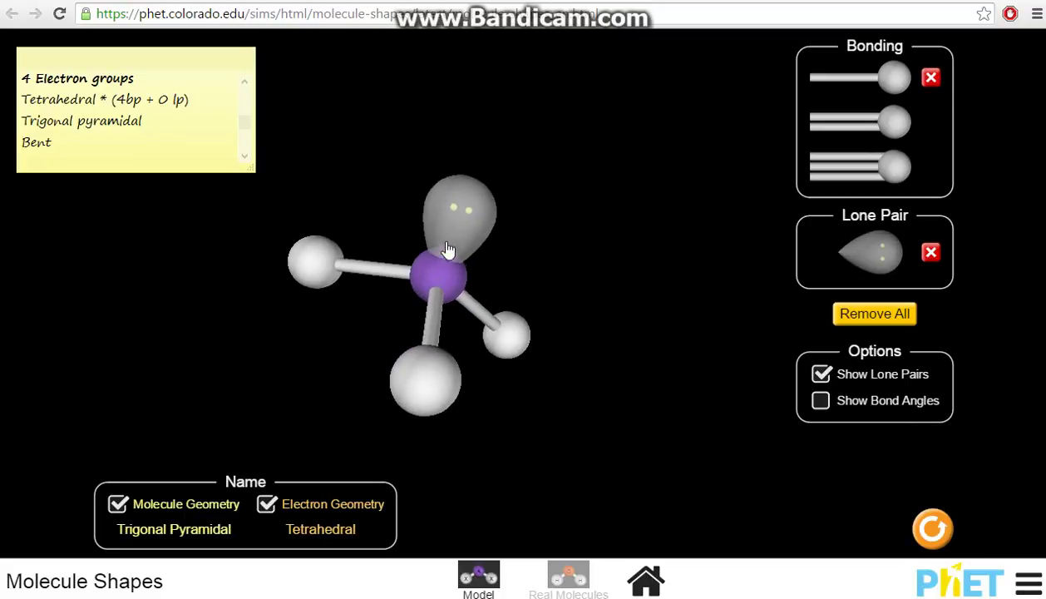
left_click_drag(467, 205, 430, 155)
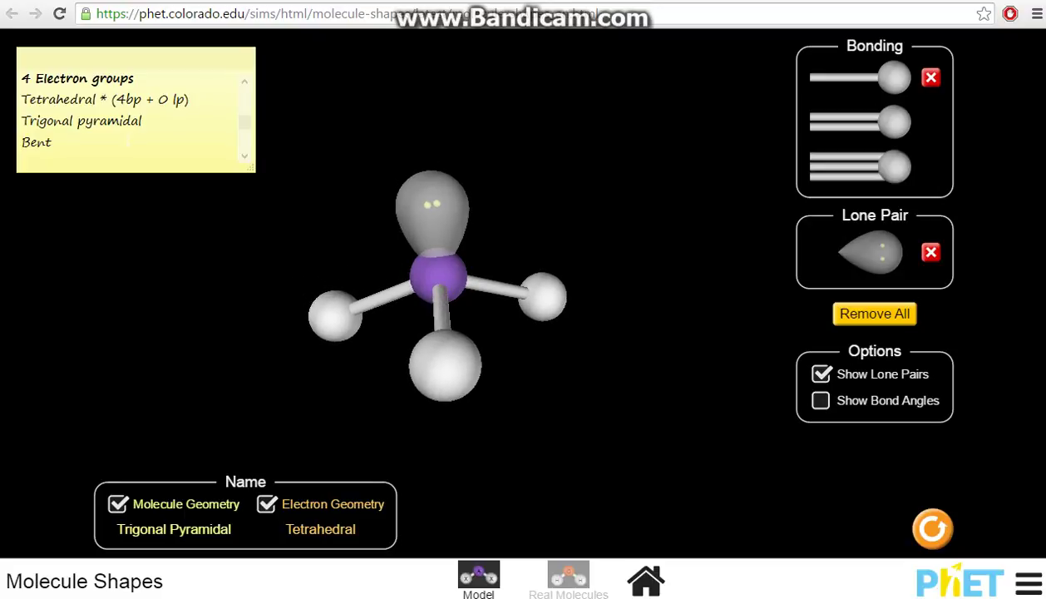
Step: Annotate the Trigonal pyramidal entry in the sticky note with "(3 bp + 1lp)"
left_click(166, 121)
type("(3 bp")
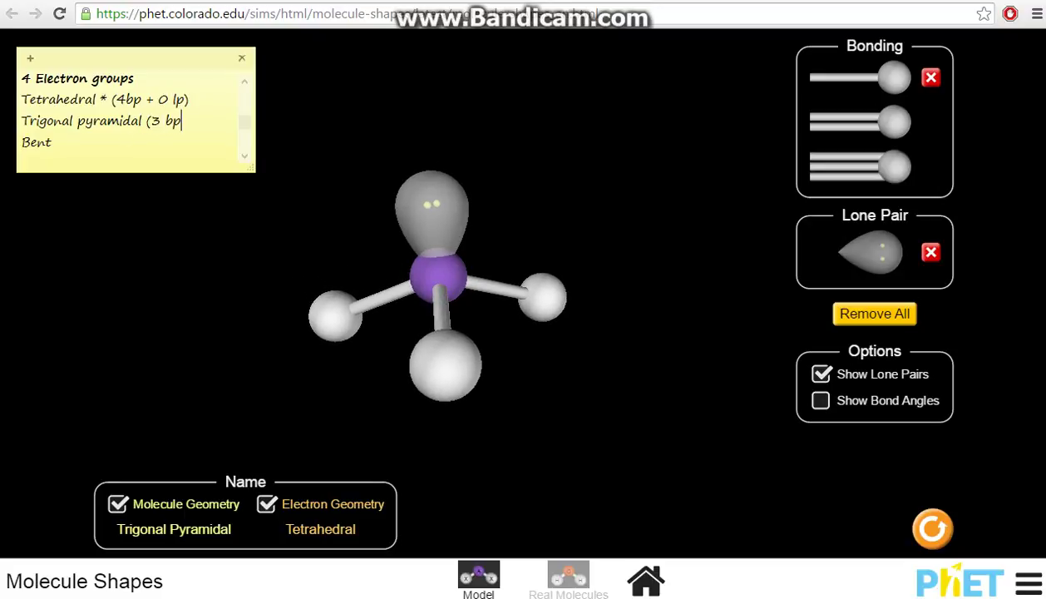
type(" + 1lp)")
Step: Compare the electron geometry and molecule geometry names of the three-bond, one-lone-pair molecule while viewing it from several angles
left_click(266, 503)
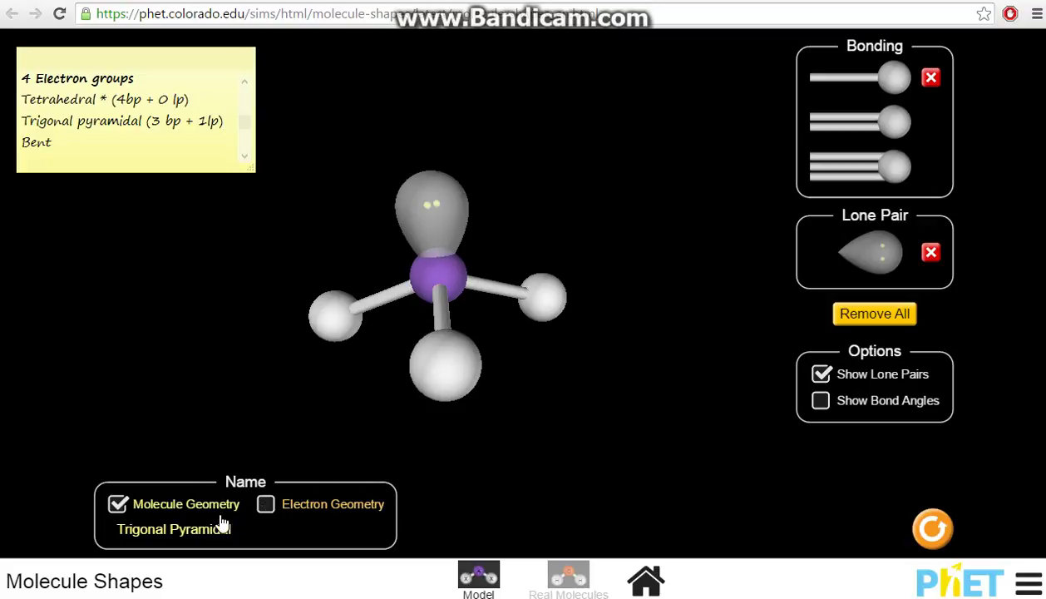
left_click(146, 504)
left_click(264, 505)
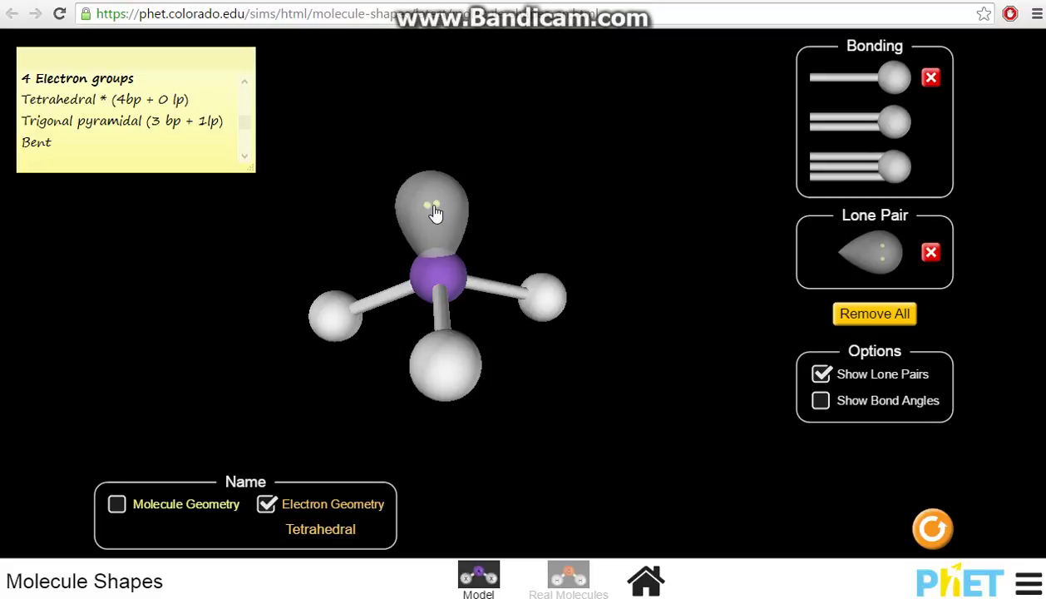
left_click_drag(434, 208, 351, 216)
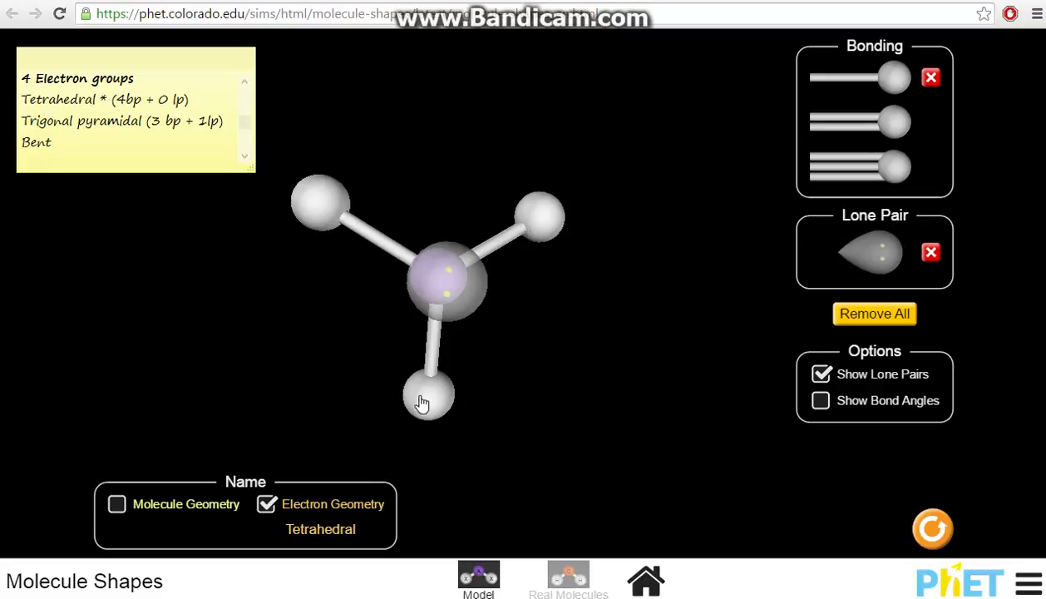
left_click_drag(456, 293, 446, 165)
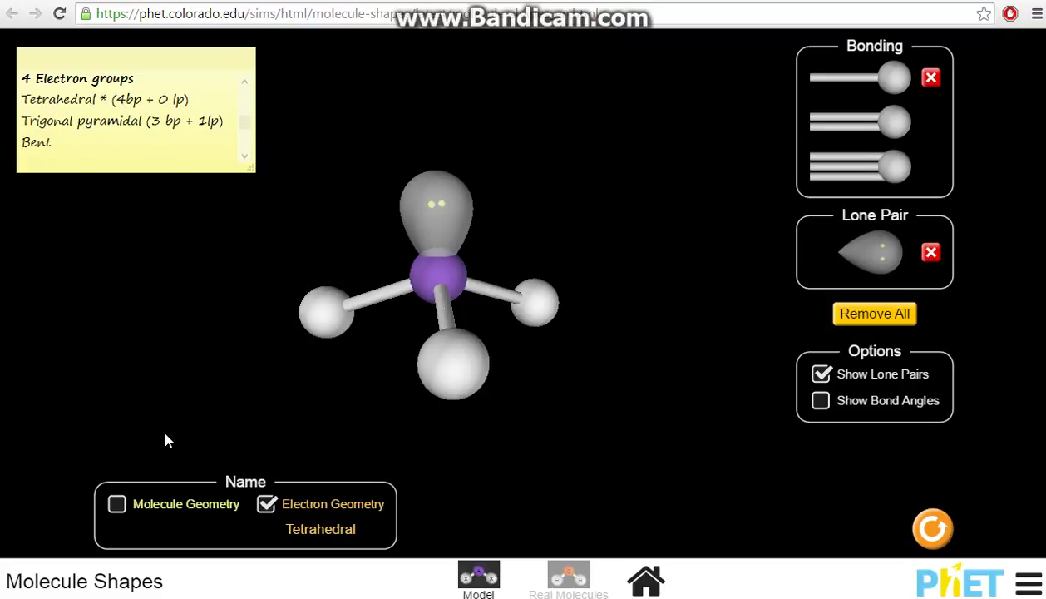
left_click(170, 504)
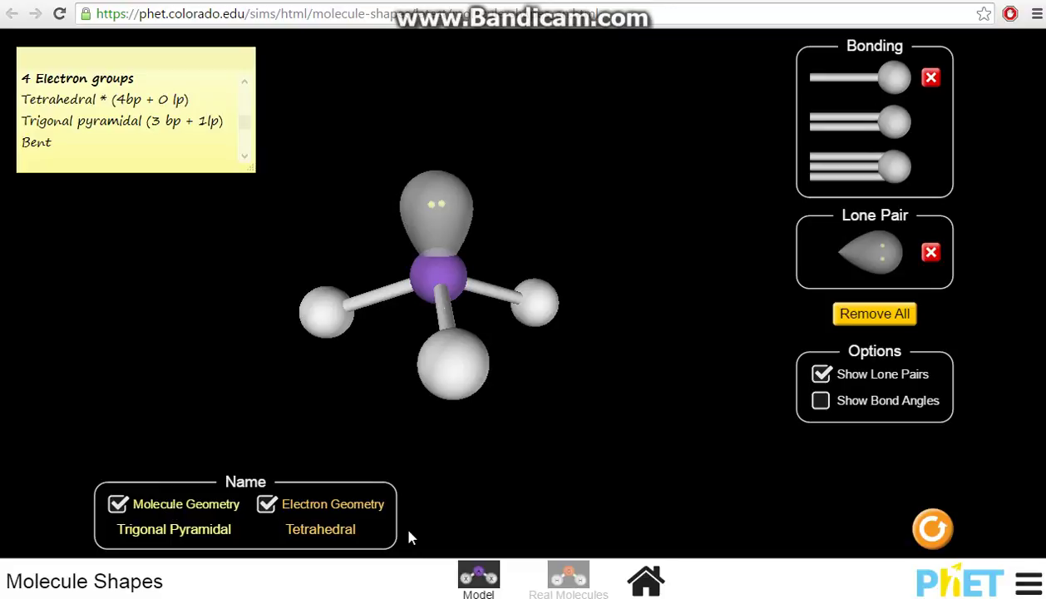
Step: Hide both geometry names and replace one single bond with a second lone pair
left_click(202, 508)
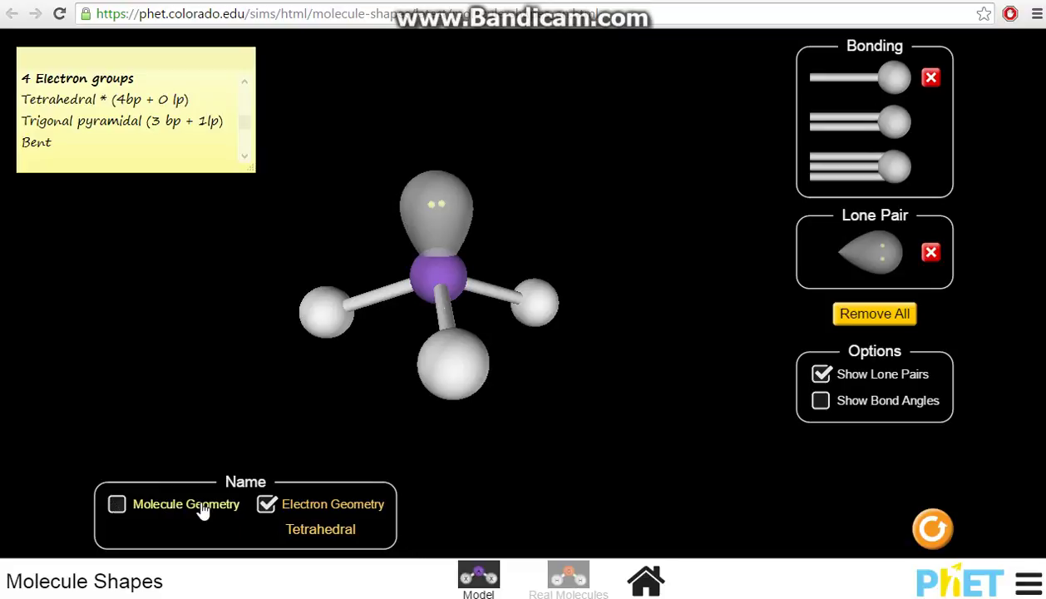
left_click(265, 503)
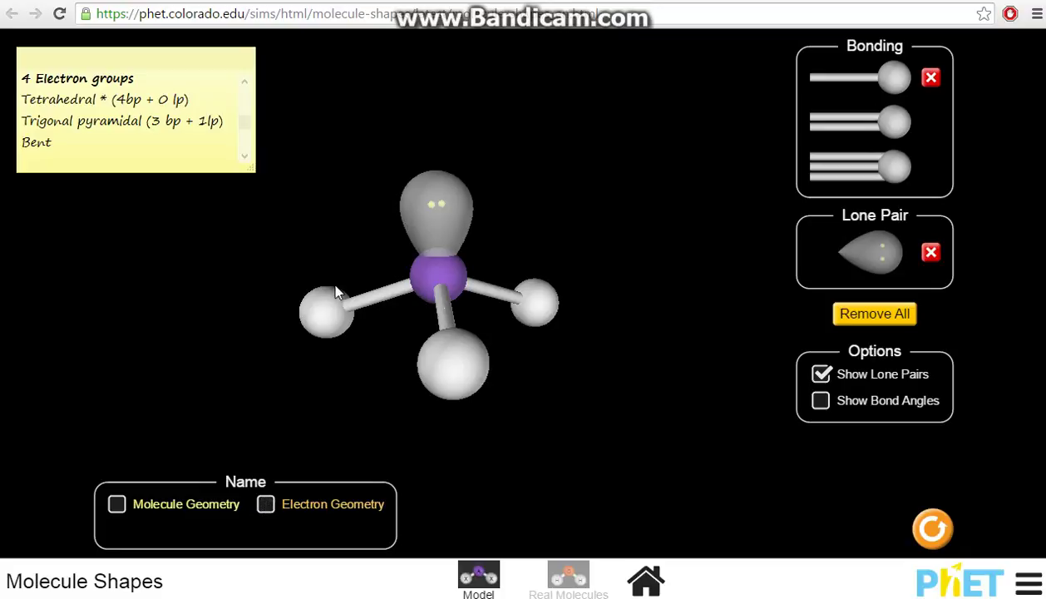
left_click(930, 77)
left_click(889, 241)
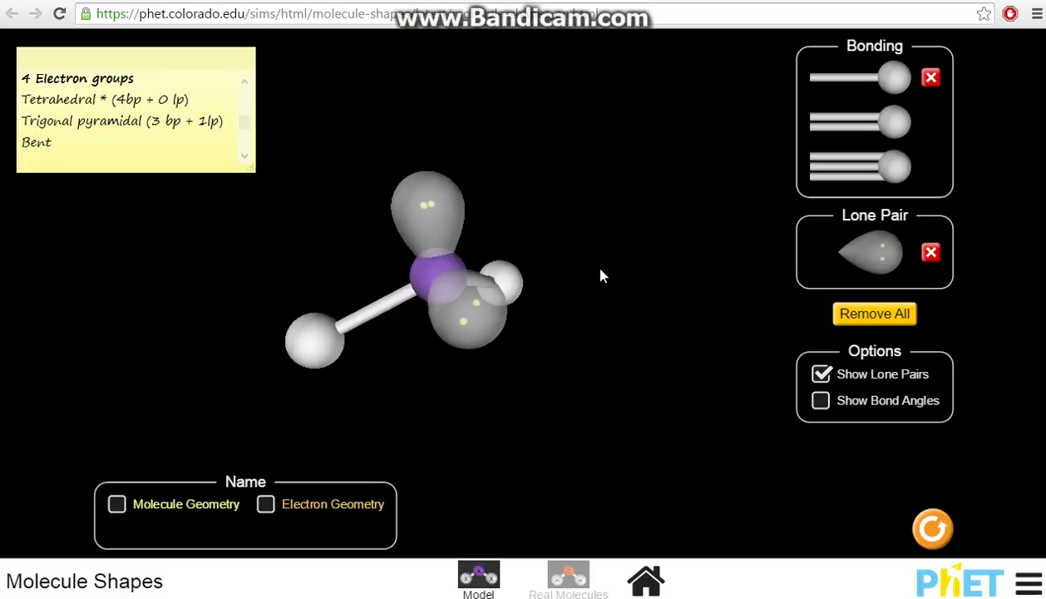
Step: Annotate the Bent entry under 4 Electron groups in the sticky note with "(2 bp + 2lp)"
left_click(223, 121)
left_click(99, 144)
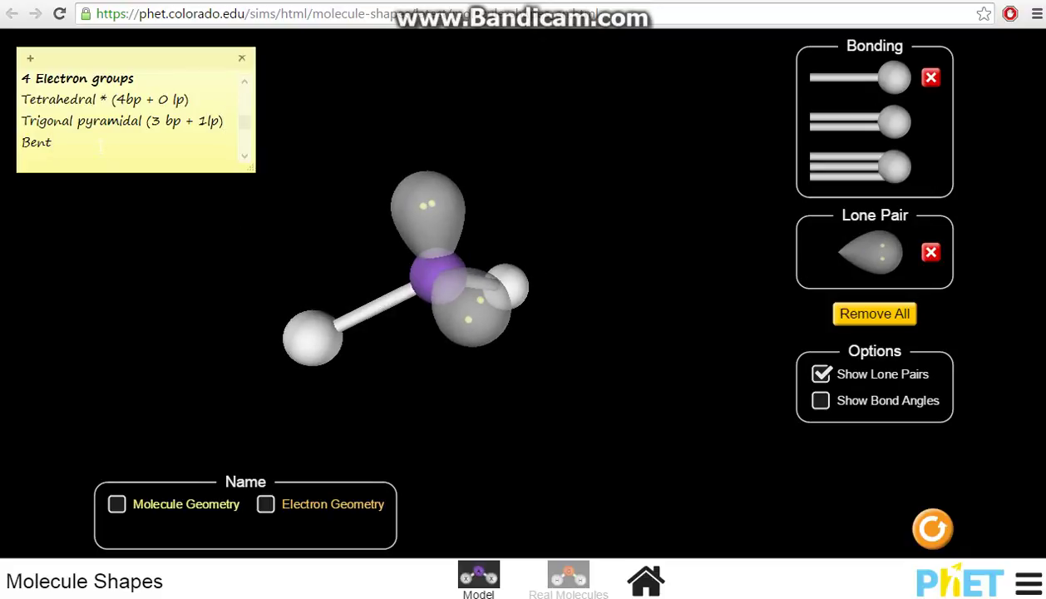
type("(2 bp + 2lp)")
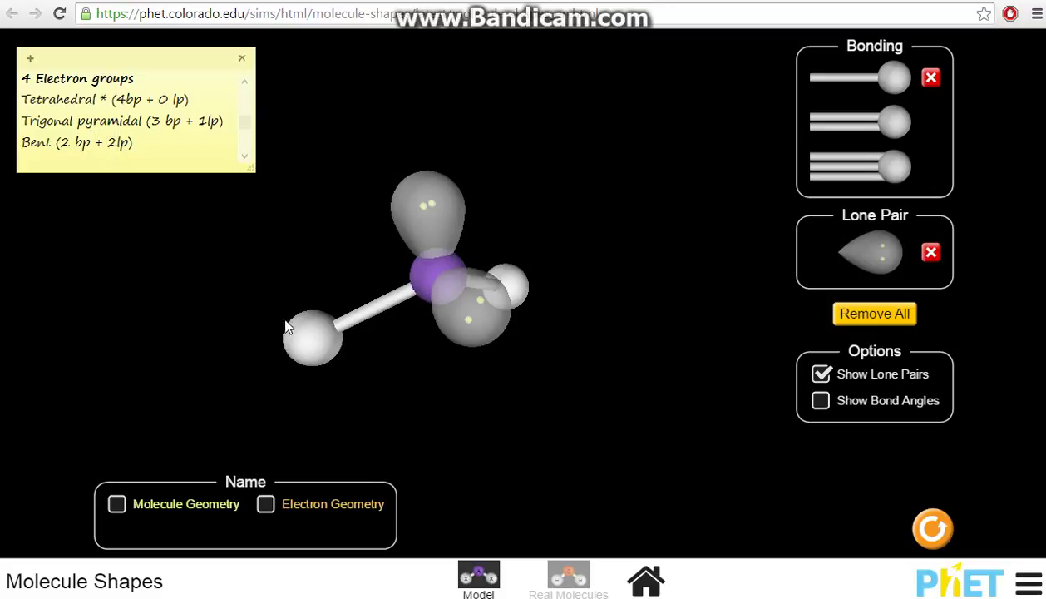
Step: Inspect the molecule with two bonds and two lone pairs from several angles, and show its electron geometry and molecule geometry names
left_click_drag(474, 315, 513, 304)
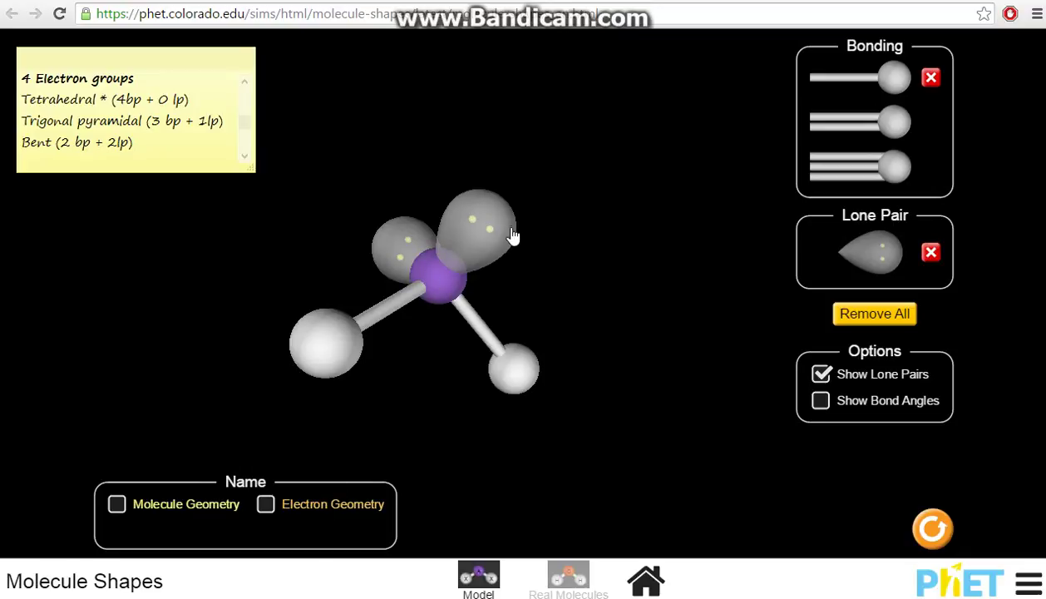
left_click_drag(502, 234, 334, 402)
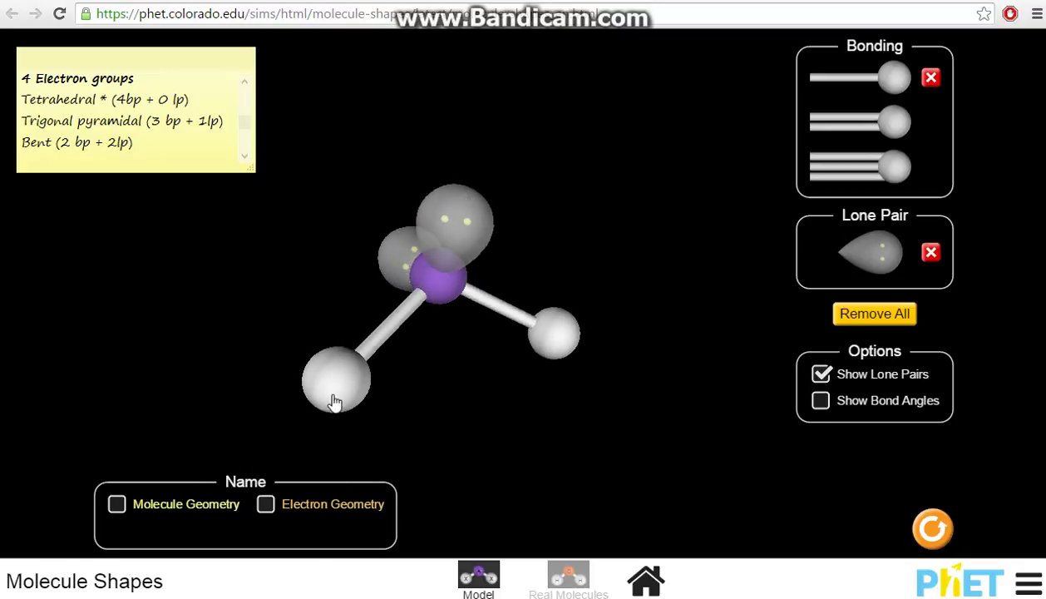
left_click(291, 502)
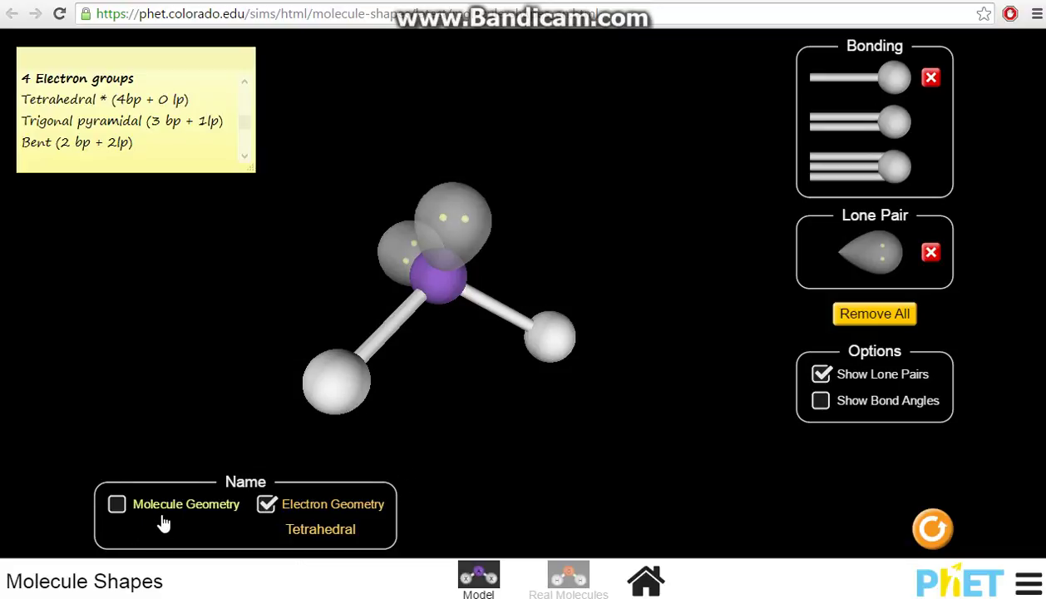
left_click_drag(339, 389, 270, 364)
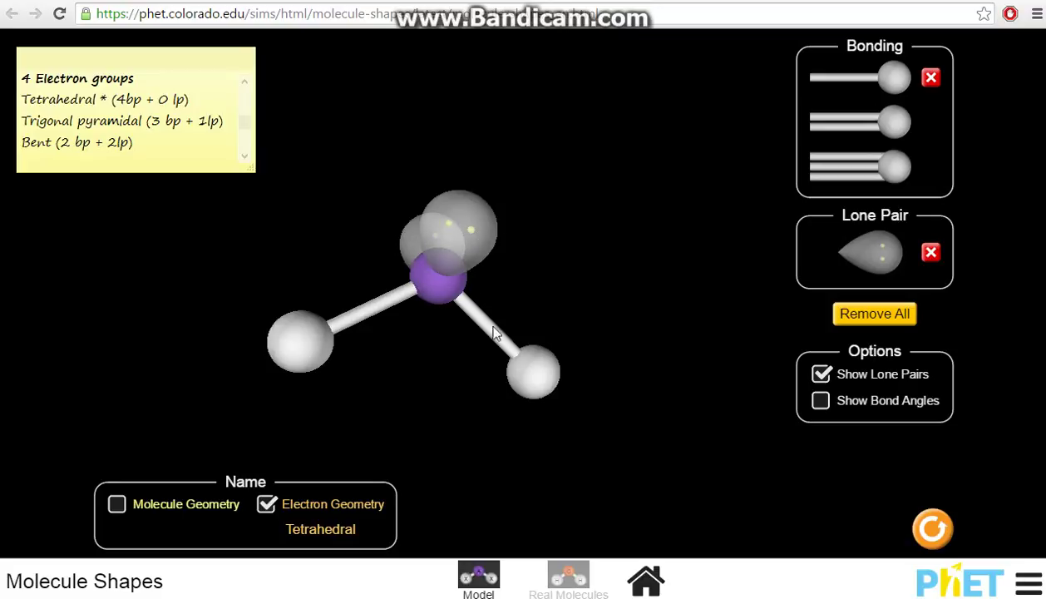
left_click(189, 503)
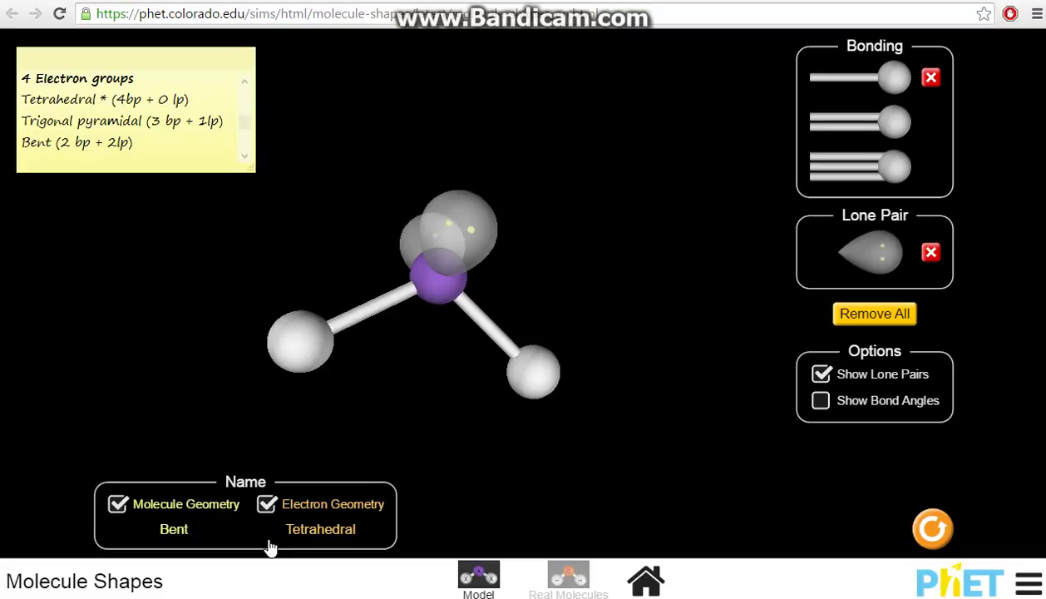